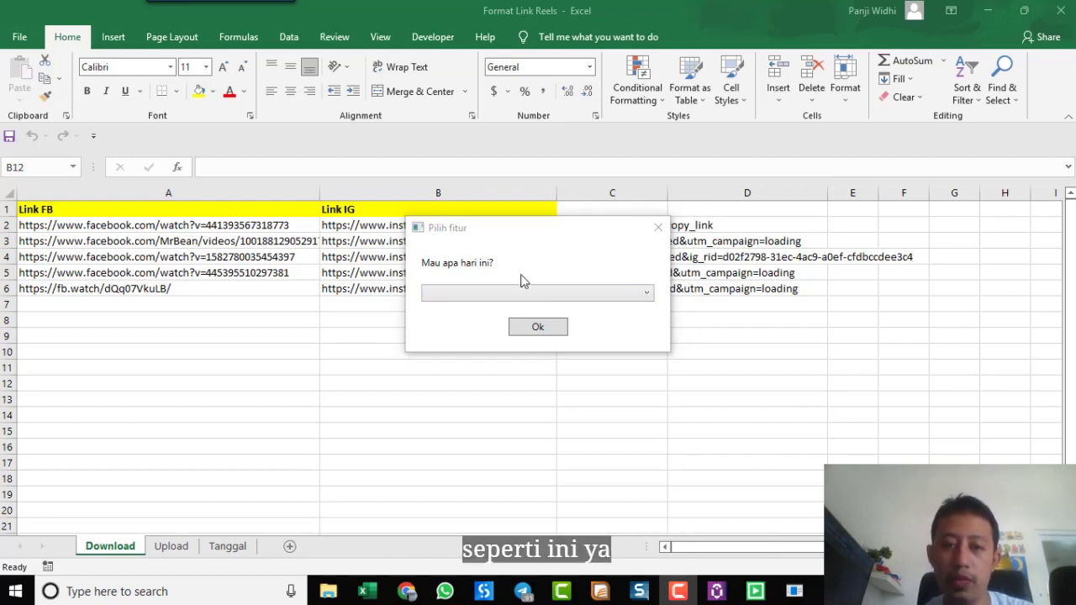
Step: Look over the features offered in the Pilih fitur dialog and close it without choosing one
left_click(574, 294)
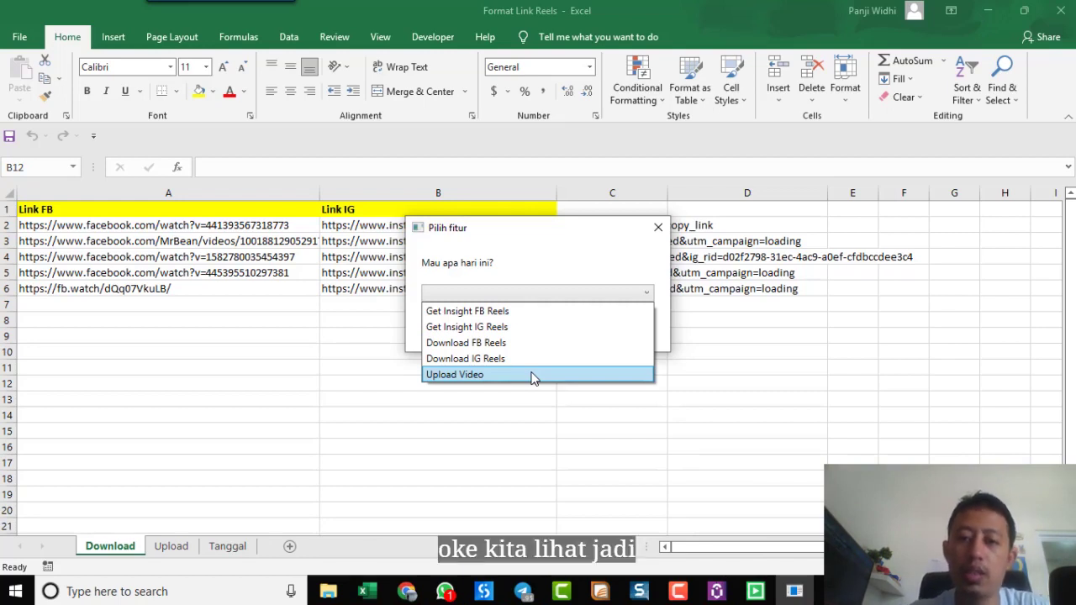
key("Escape")
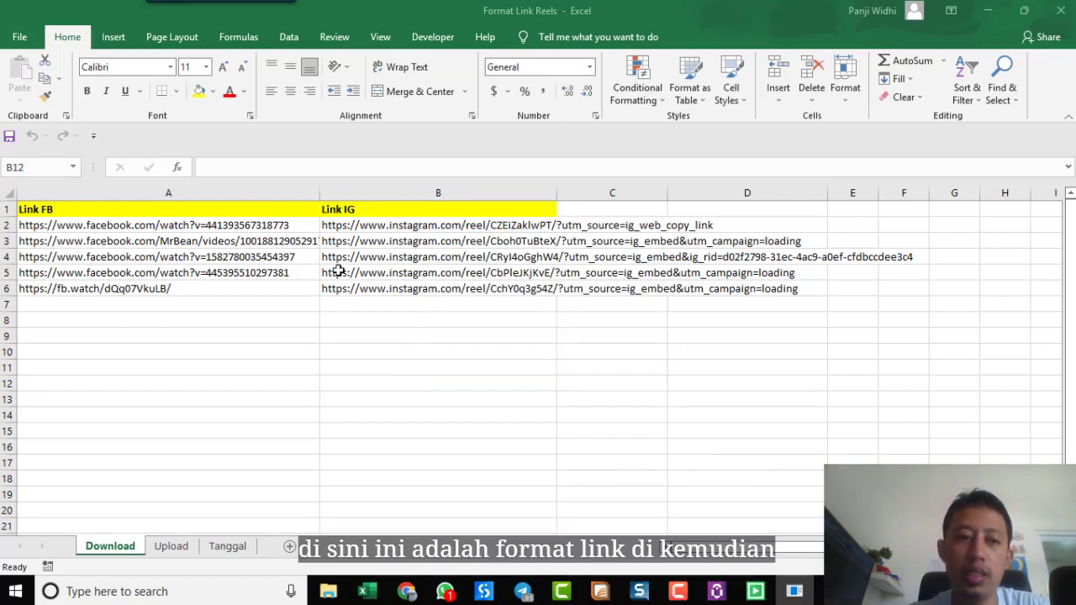
Step: Examine the Link FB and Link IG entries on the Download sheet and open the Upload sheet
left_click_drag(244, 224, 232, 289)
left_click_drag(355, 227, 351, 285)
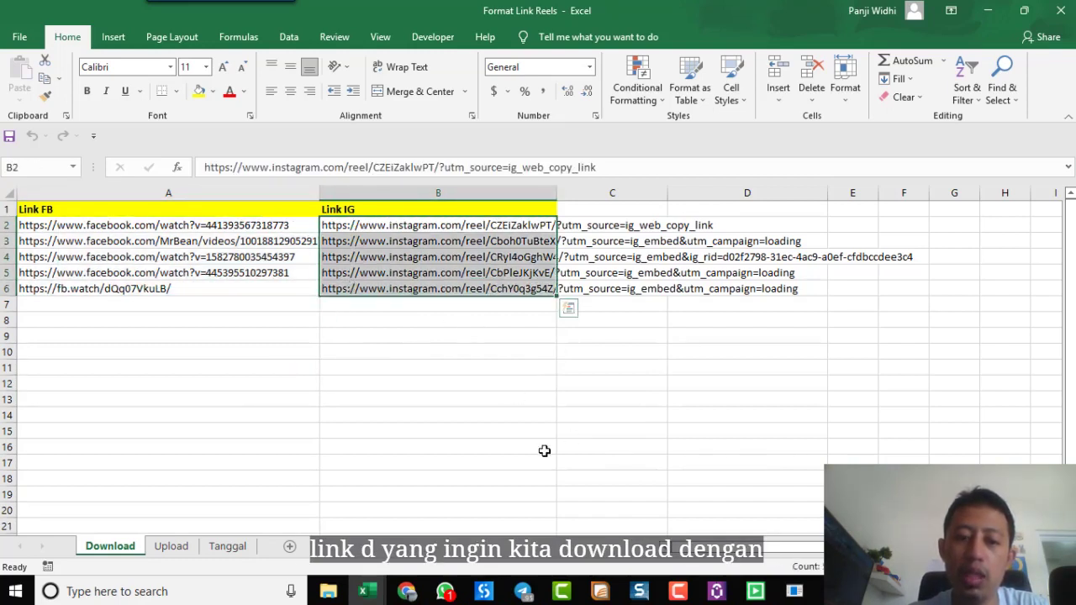
left_click(515, 362)
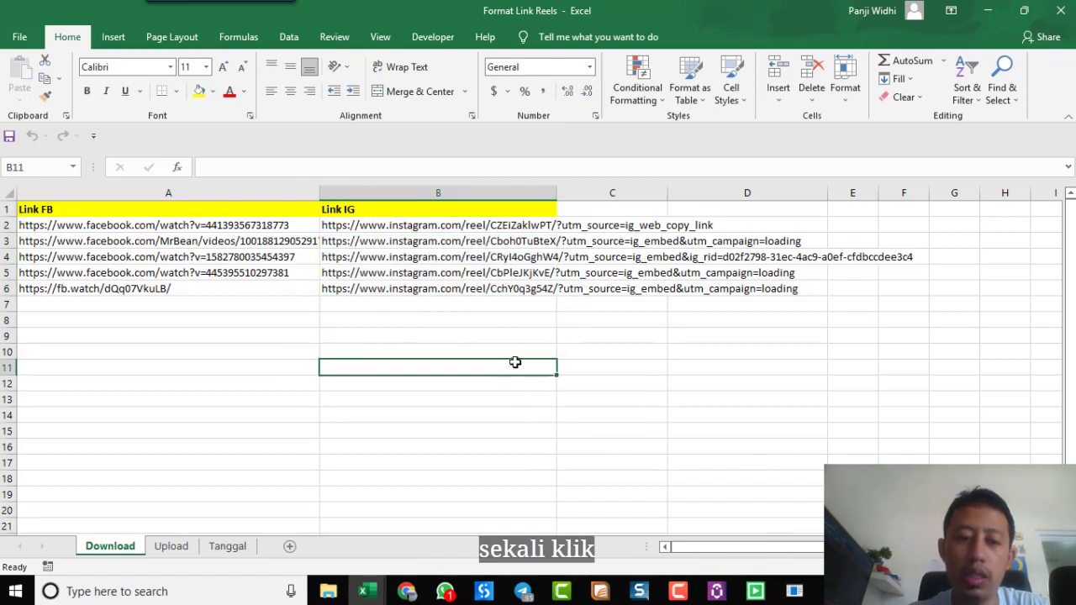
left_click(184, 550)
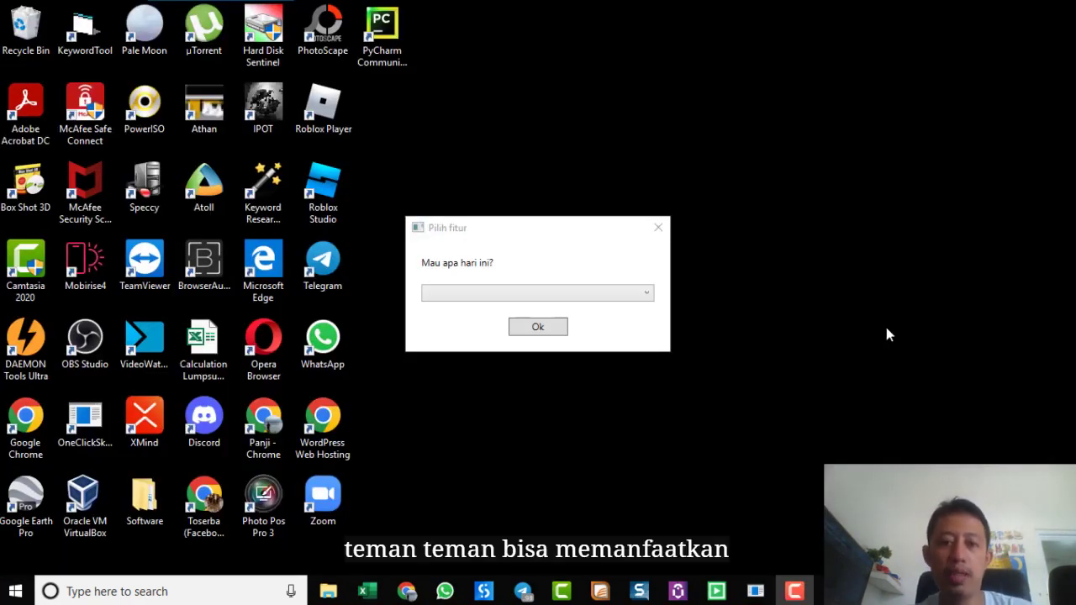
Step: Run the Get Insight FB Reels feature for the first 20 videos
left_click(645, 295)
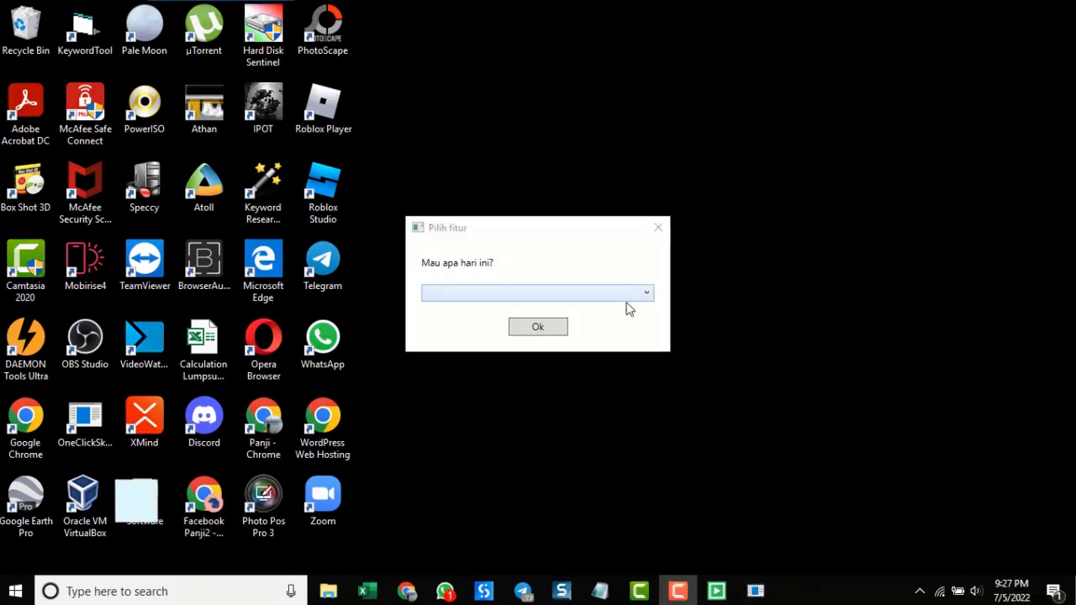
left_click(626, 293)
left_click(533, 311)
left_click(538, 326)
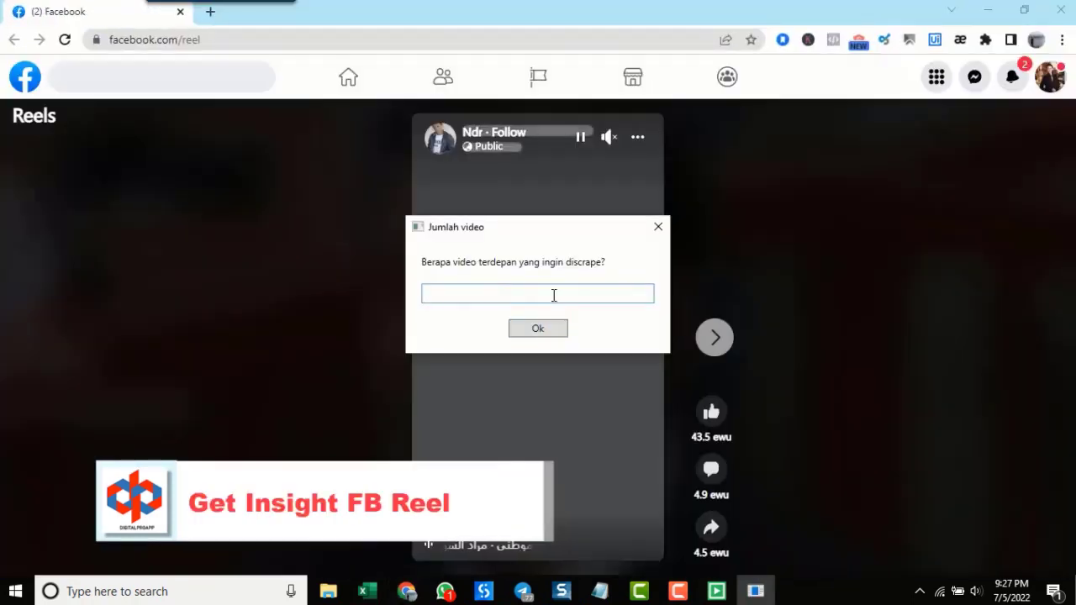
type("20")
left_click(538, 328)
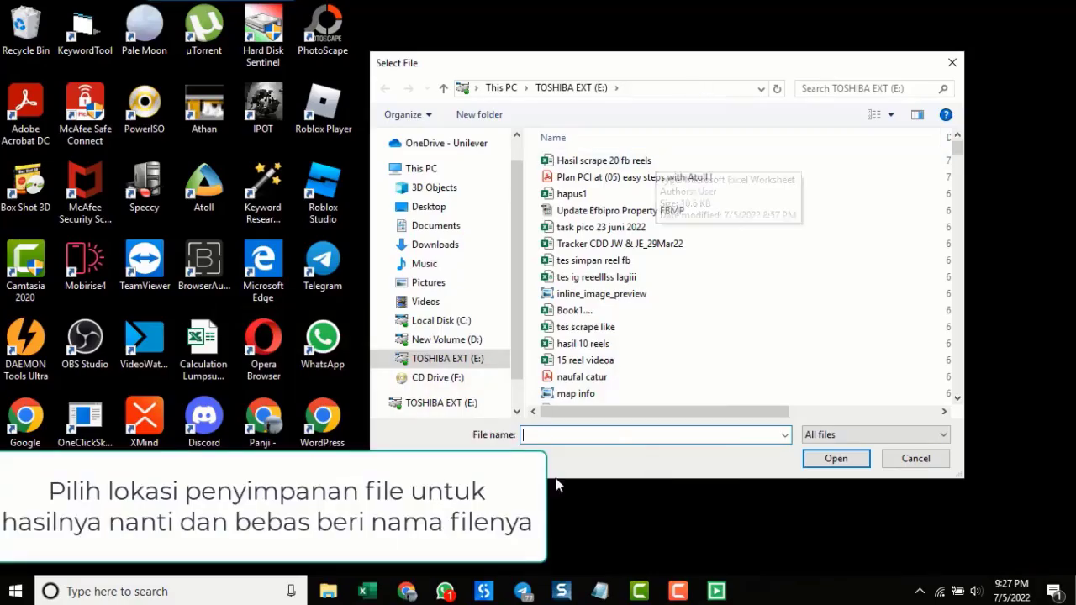
Step: Set the result file to "Hasil scrape 20 fb reels_simpan" on the TOSHIBA EXT (E:) drive, based on the existing file's name
left_click(603, 160)
left_click(638, 436)
type("_simpan")
left_click(849, 460)
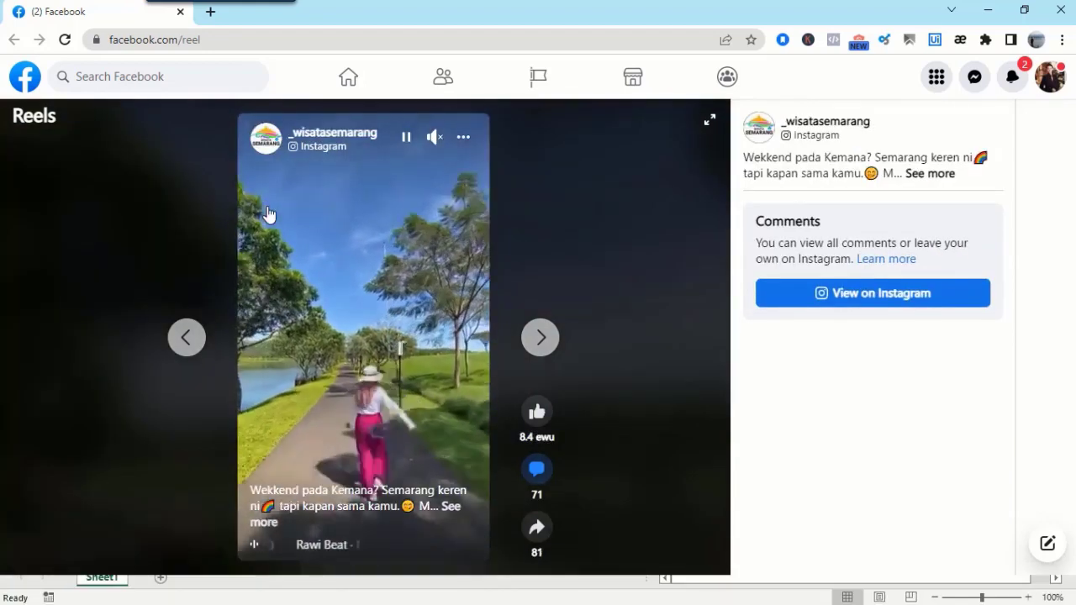
left_click(925, 174)
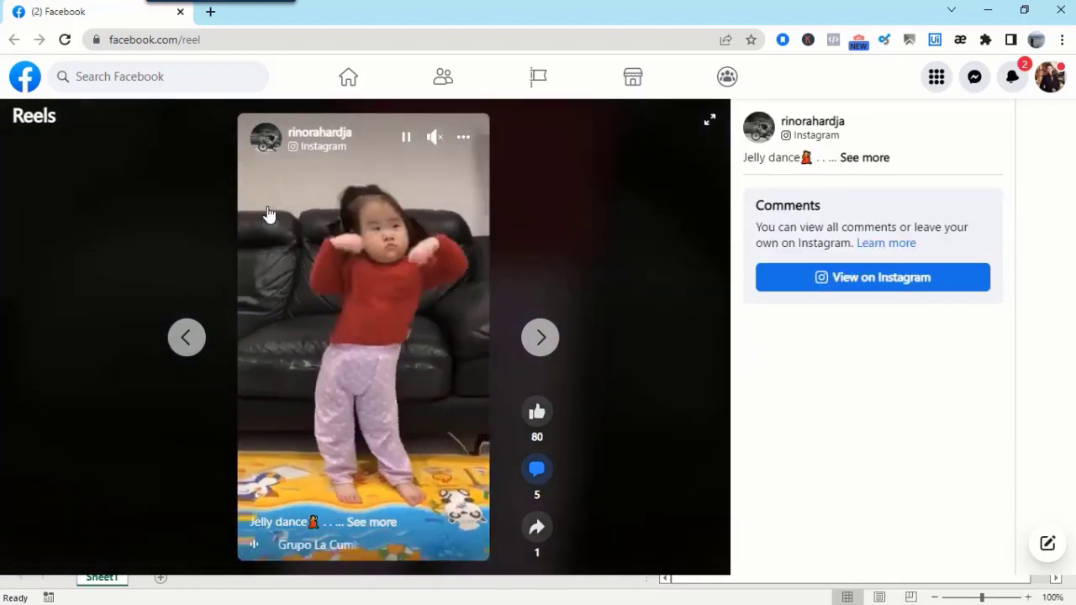
left_click(863, 158)
left_click(463, 138)
left_click(267, 206)
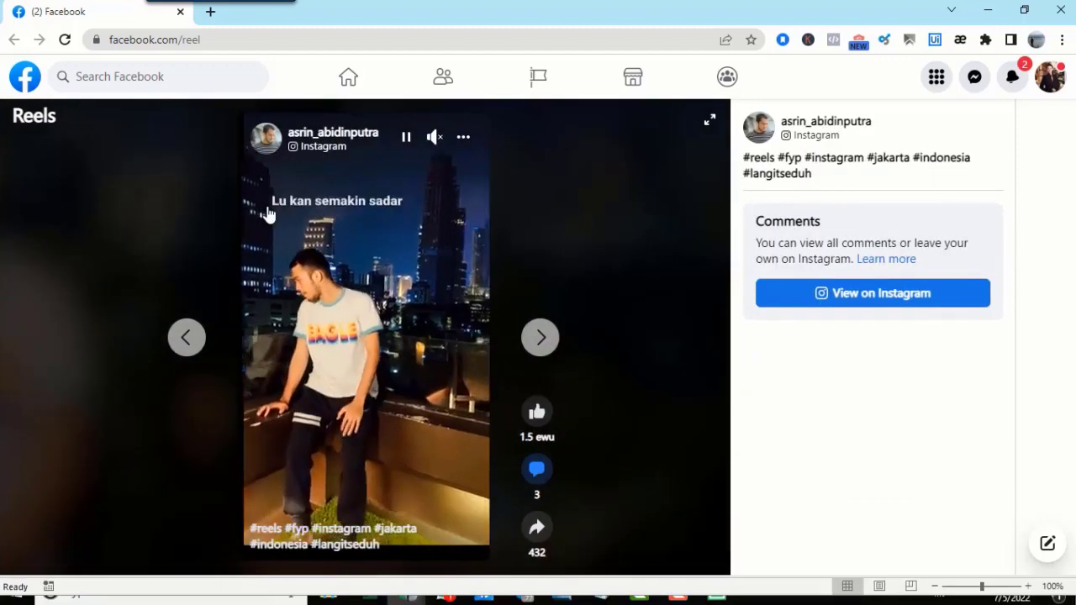
scroll(268, 214, "down", 1)
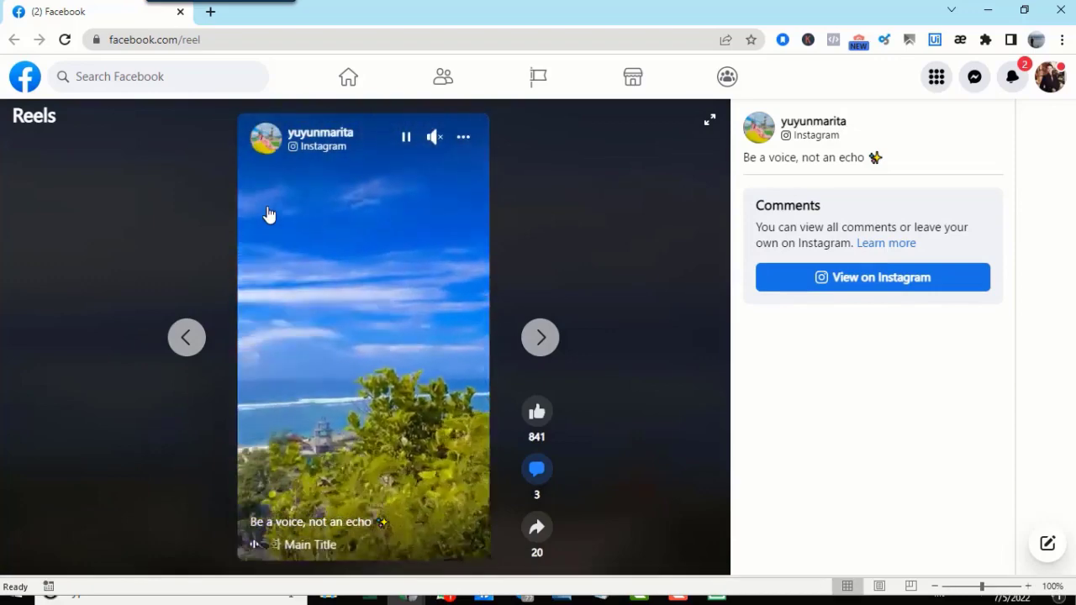
scroll(267, 215, "down", 1)
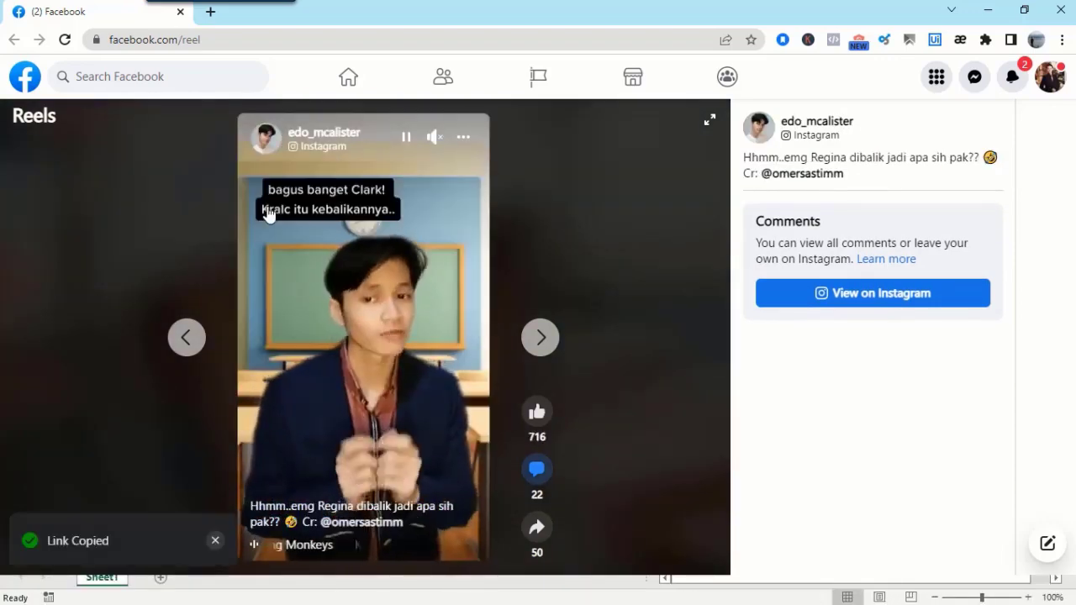
scroll(267, 214, "down", 1)
scroll(267, 214, "down", 1)
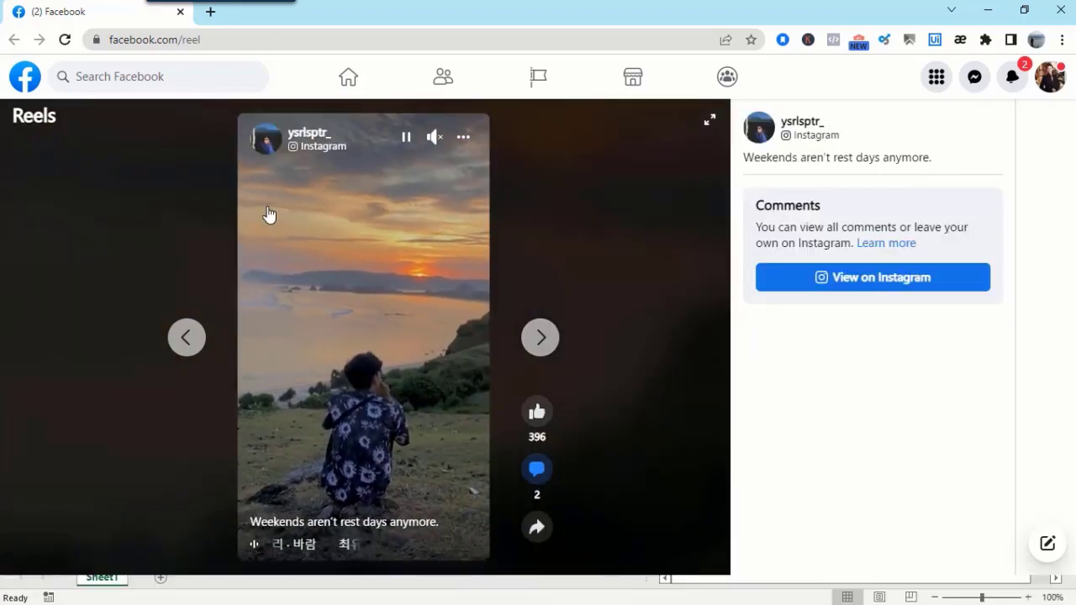
scroll(268, 214, "down", 1)
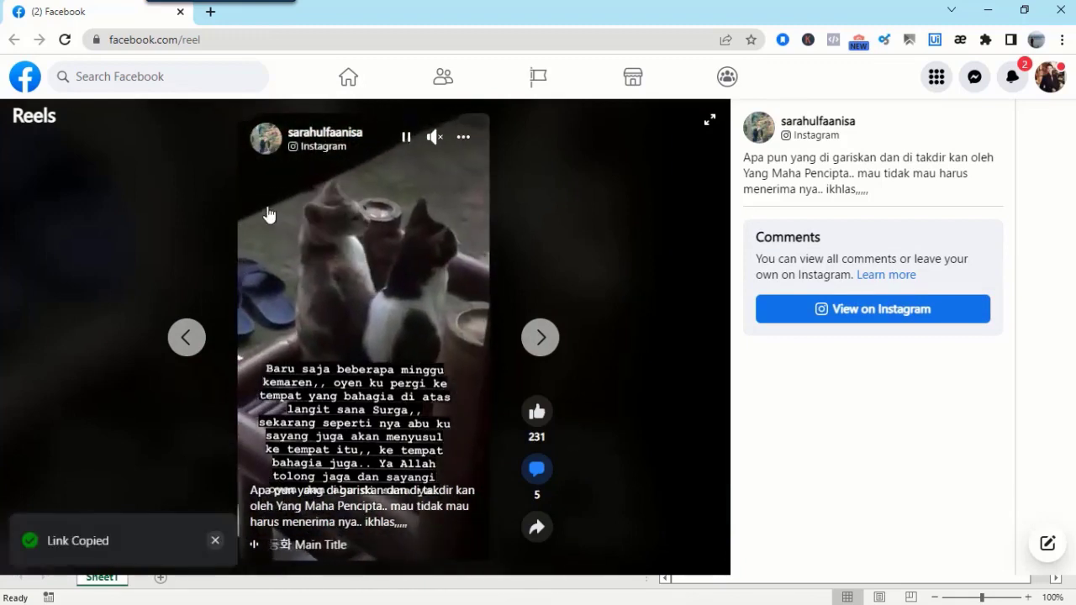
scroll(267, 214, "down", 1)
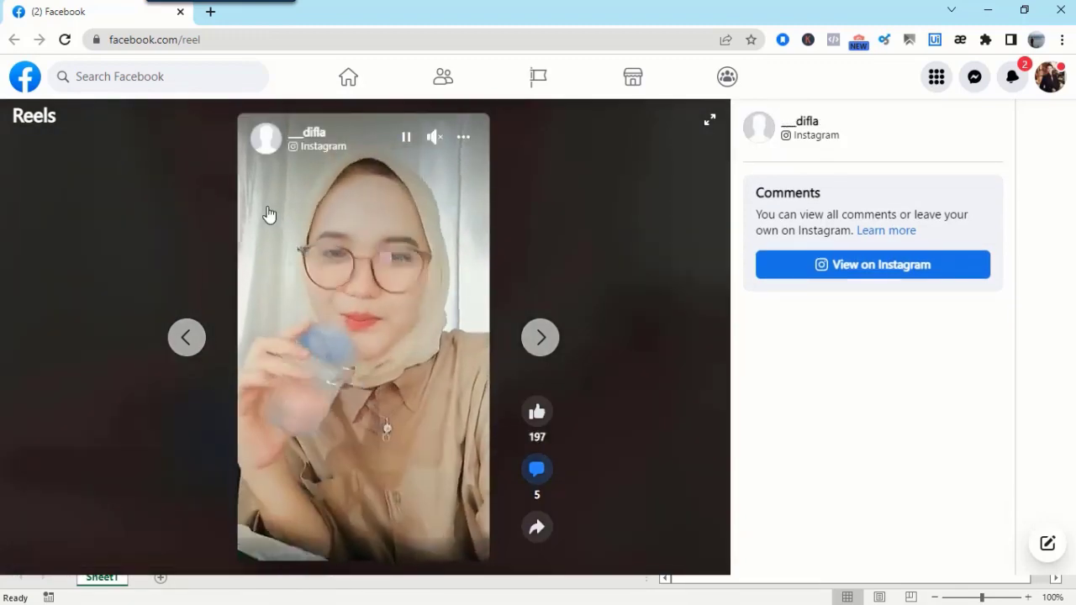
scroll(267, 214, "down", 1)
scroll(267, 214, "down", 1)
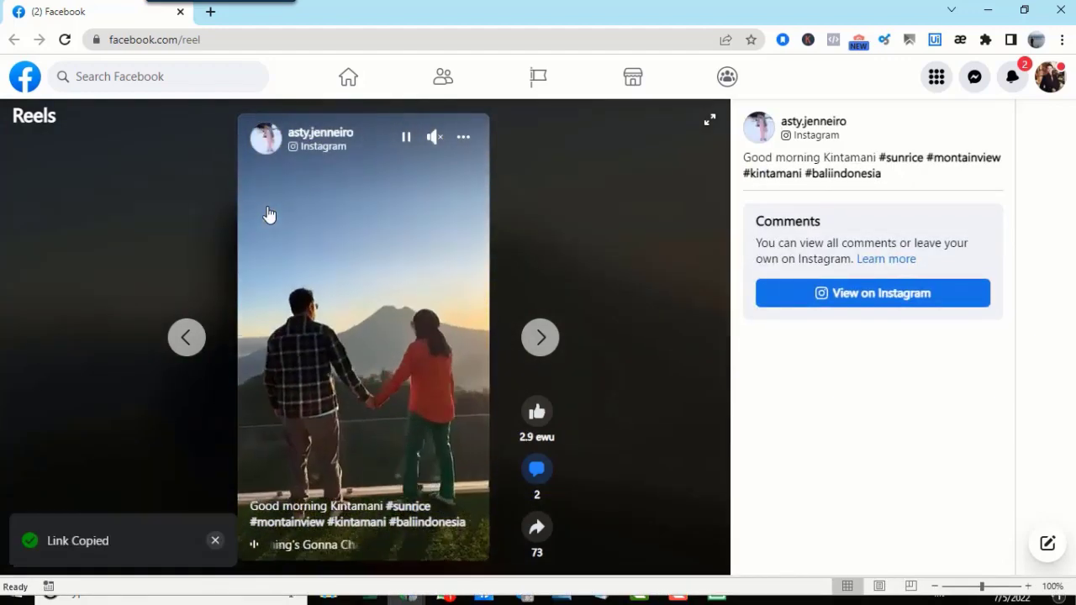
scroll(267, 214, "down", 1)
scroll(268, 215, "down", 1)
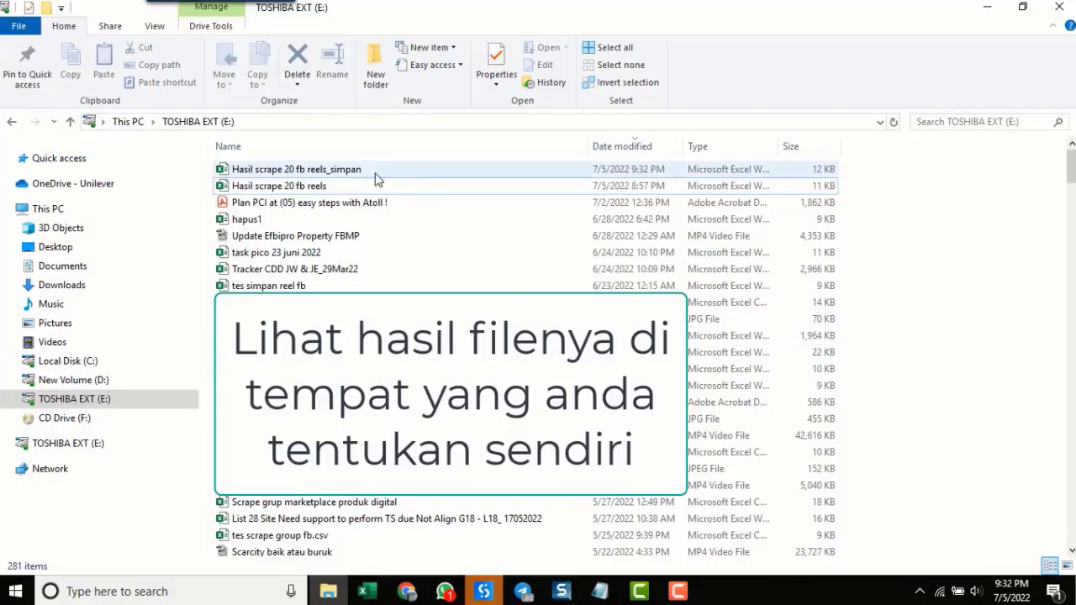
Step: Open the "Hasil scrape 20 fb reels_simpan" workbook from drive E: and turn off text wrapping for columns A to J
double_click(415, 167)
left_click_drag(42, 193, 513, 192)
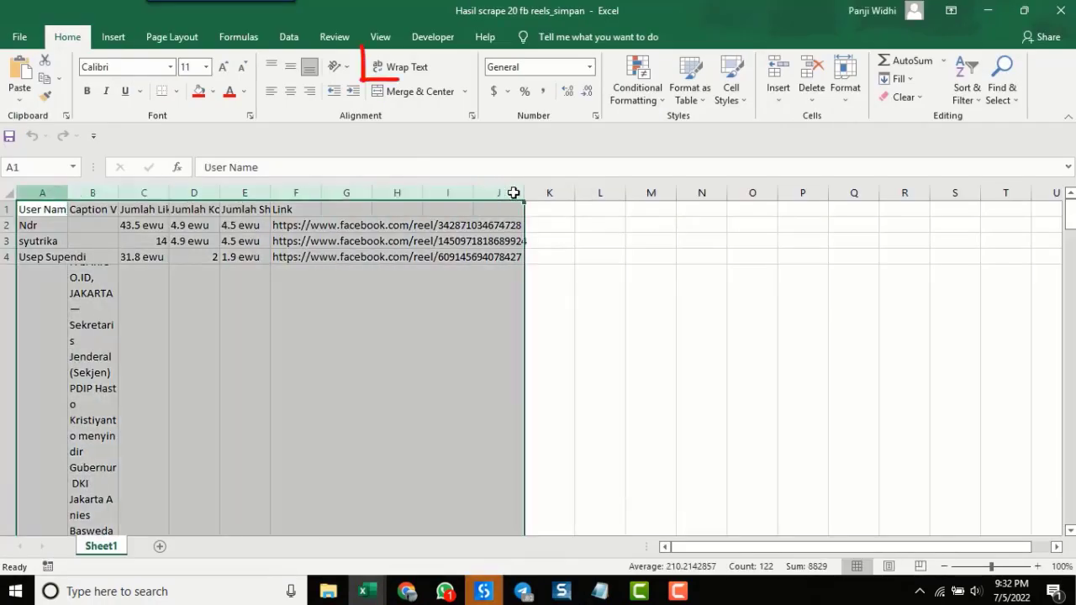
left_click(399, 66)
Step: Review the scraped Facebook reel rows and captions, fitting the column widths to their contents
scroll(252, 379, "down", 3)
left_click(48, 433)
scroll(253, 378, "up", 3)
left_click(194, 256)
left_click_drag(689, 547, 759, 548)
left_click(353, 207)
left_click(623, 390)
scroll(623, 390, "down", 2)
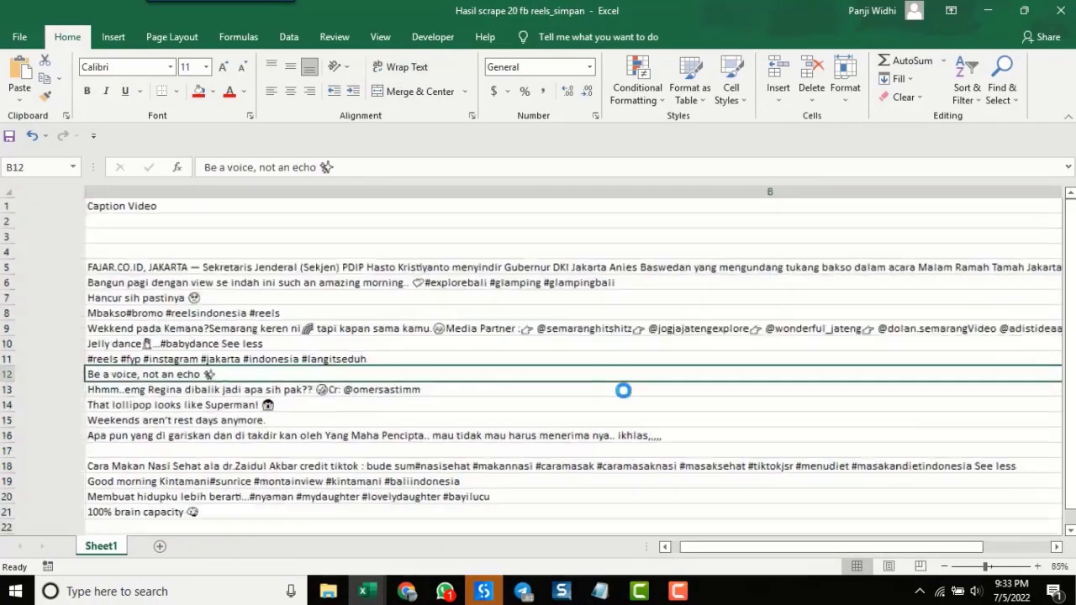
scroll(623, 390, "up", 2)
double_click(566, 193)
double_click(745, 192)
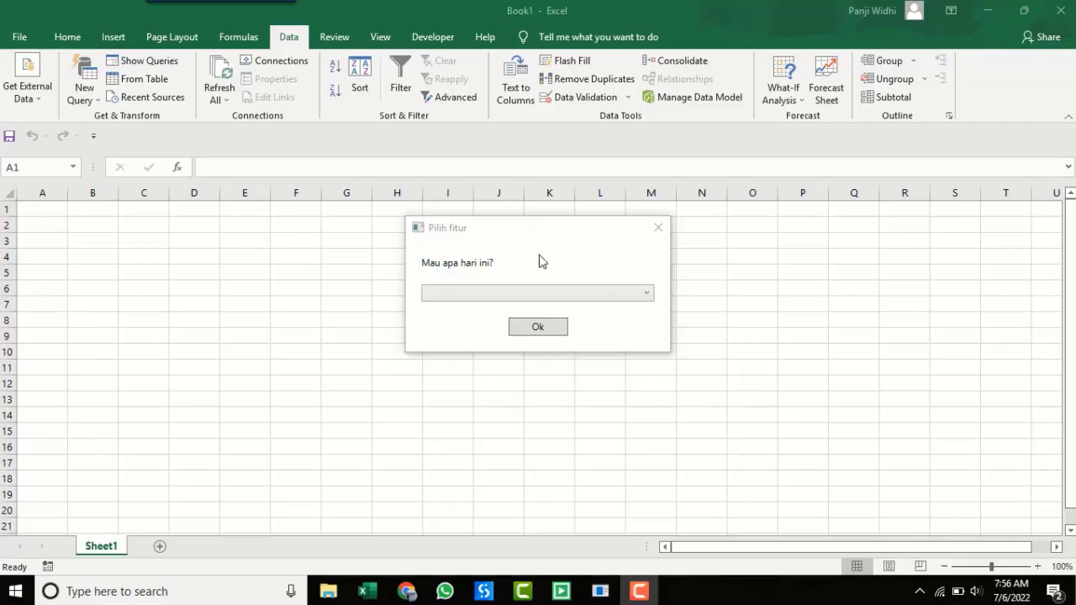
Step: Run the Get Insight IG Reels feature with the keyword "bisnis"
left_click(622, 292)
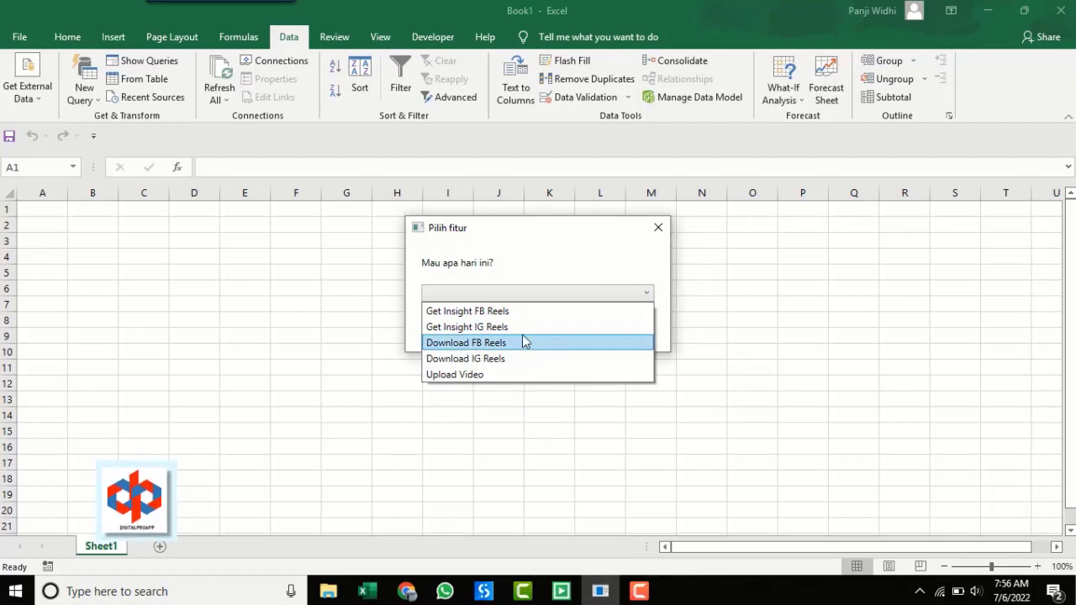
left_click(492, 327)
left_click(531, 328)
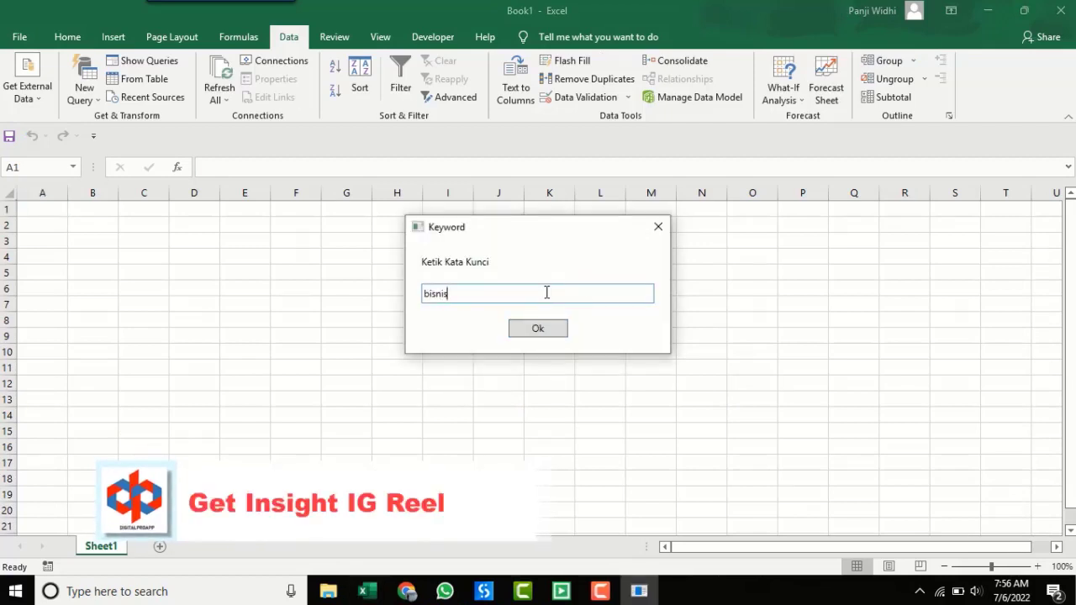
left_click(561, 333)
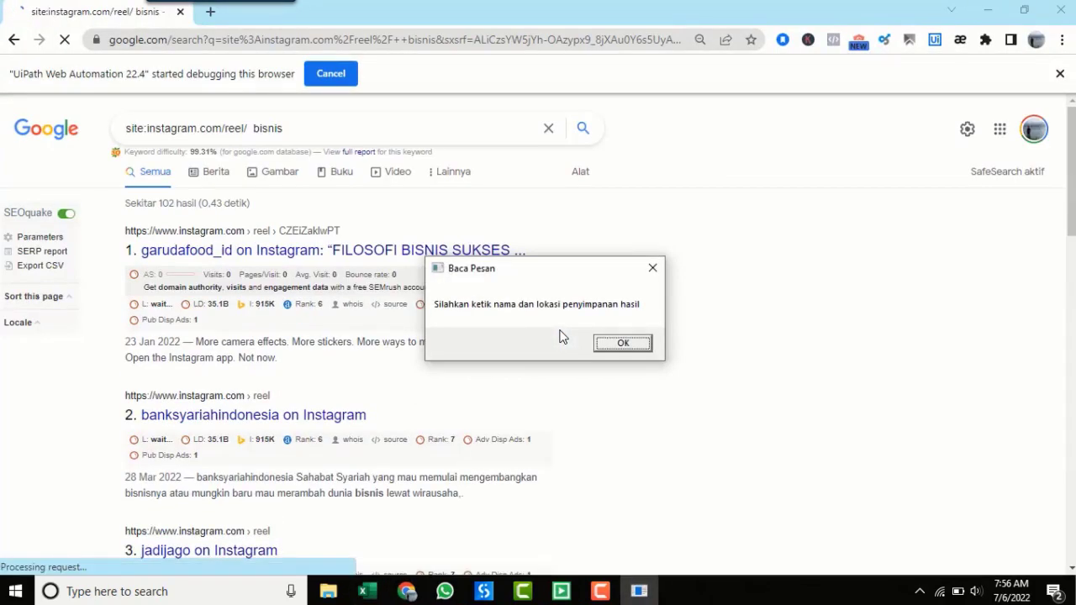
Step: Set the result file to a CSV named "insight IG bisnis" on the TOSHIBA EXT (E:) drive
left_click(612, 348)
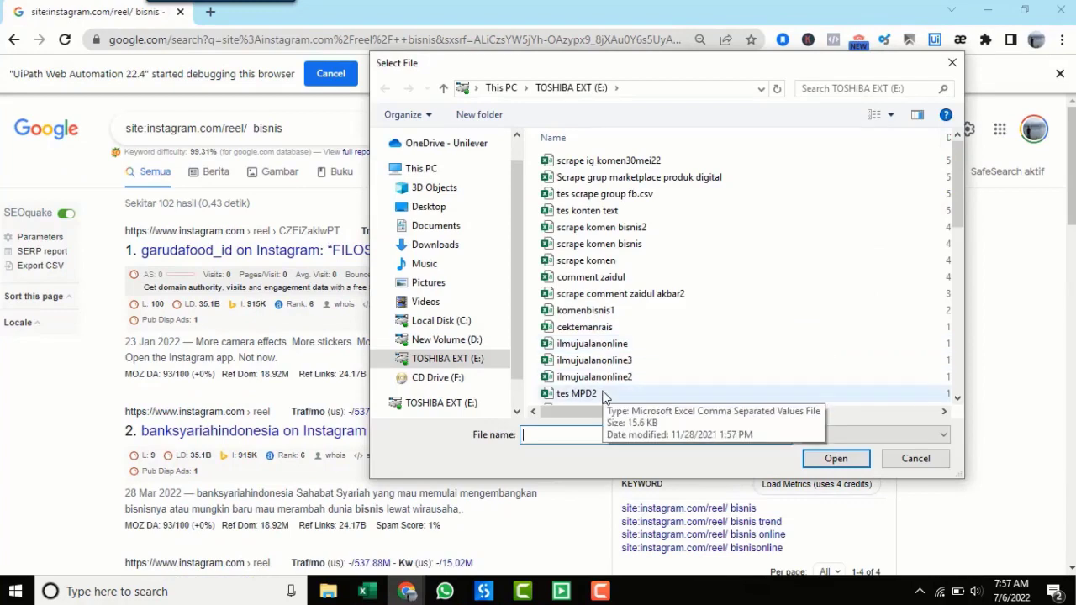
type("insight IG bisnis")
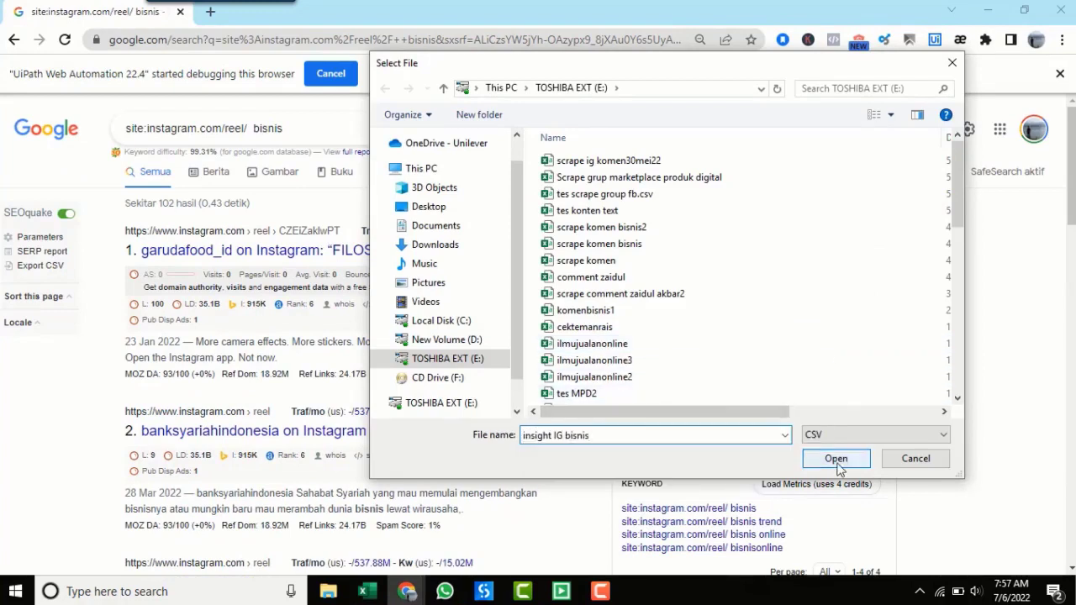
left_click(836, 459)
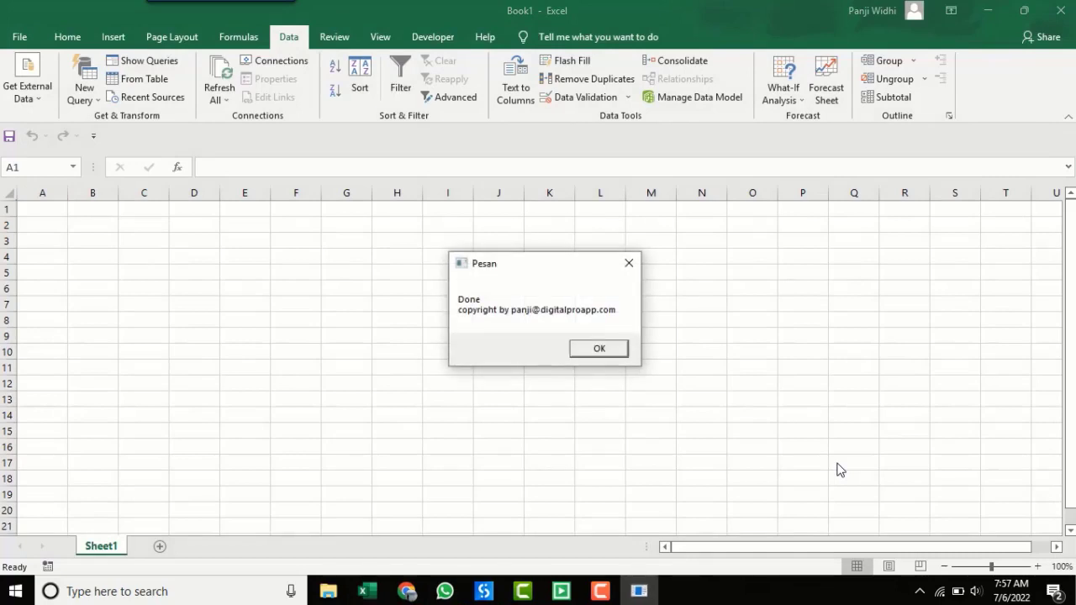
Step: Dismiss the completion message and open the "insight IG bisnis" file from the TOSHIBA EXT (E:) drive
left_click(618, 357)
mouse_move(328, 591)
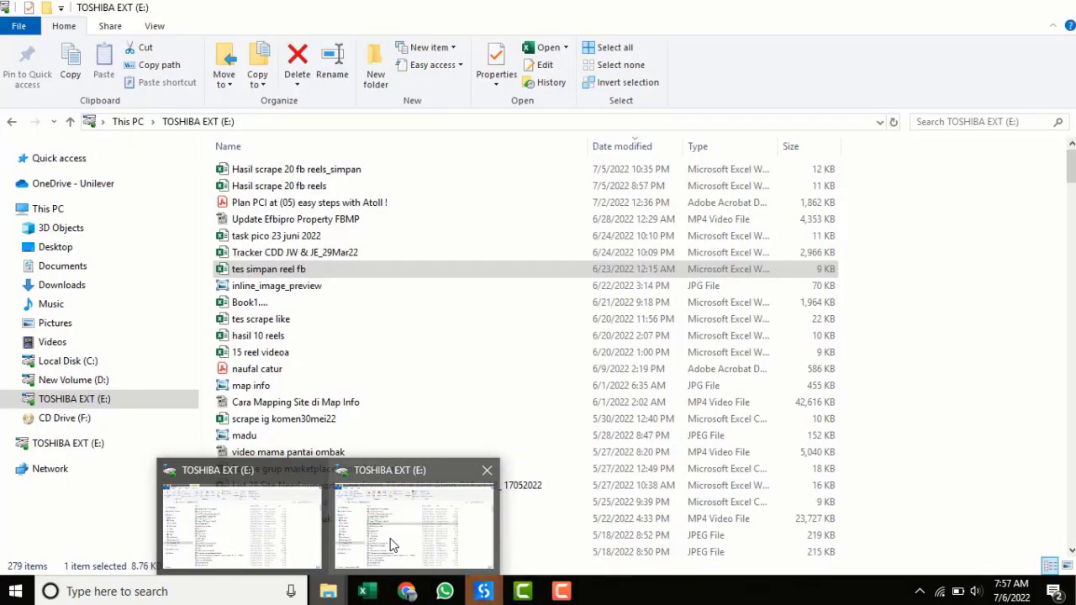
left_click(392, 540)
double_click(290, 168)
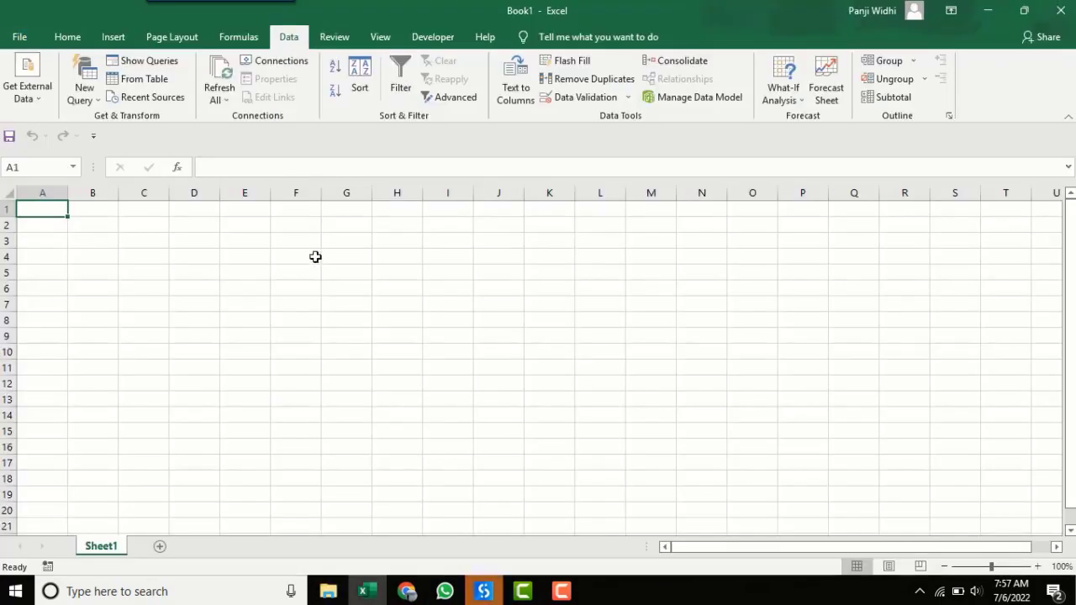
Step: Turn off text wrapping for columns A to H of the "insight IG bisnis" sheet
left_click_drag(42, 193, 382, 216)
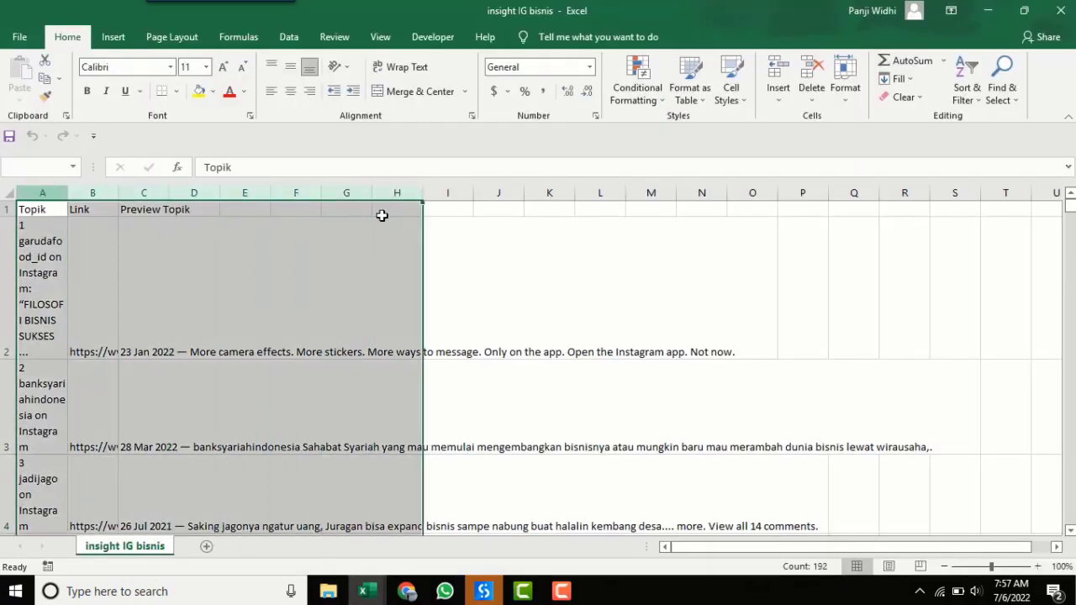
left_click(391, 69)
left_click(391, 69)
Step: Widen the Topik and Link columns and look through the full list of scraped Instagram reels
left_click(156, 223)
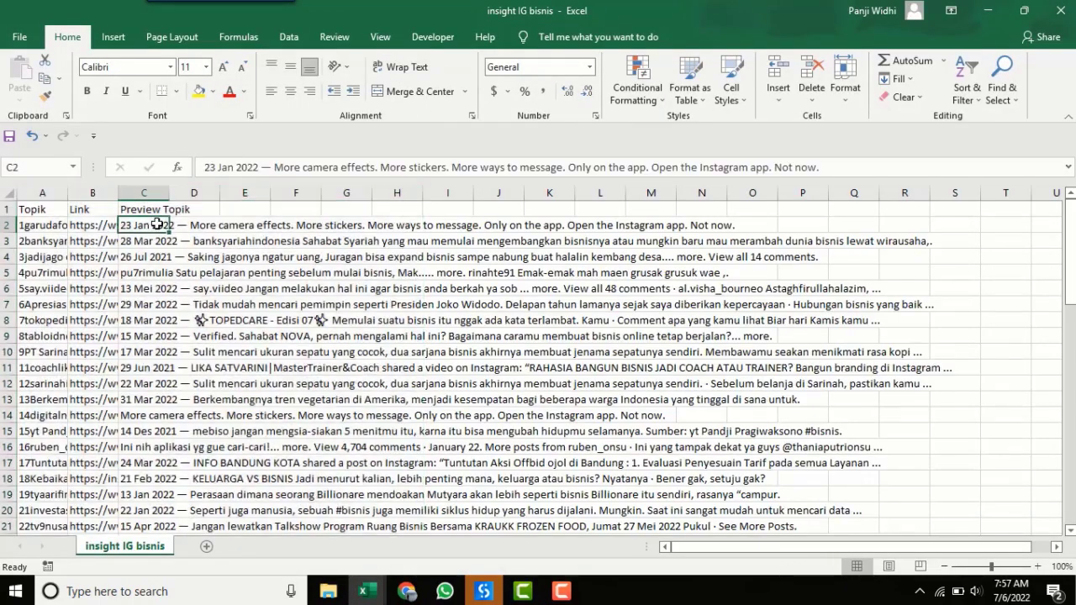
left_click_drag(121, 188, 294, 193)
left_click_drag(68, 194, 172, 198)
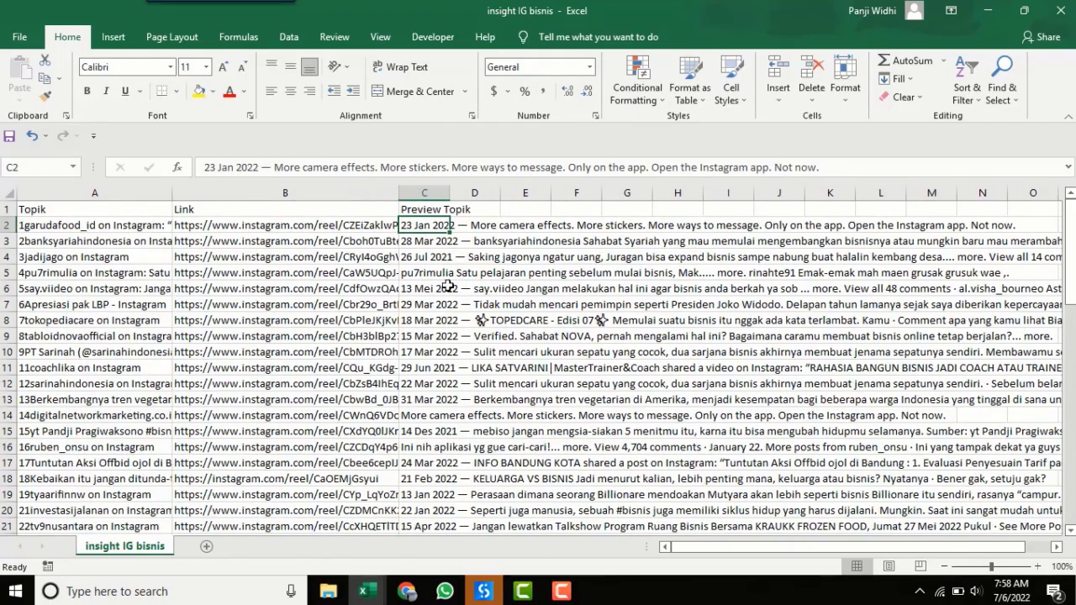
scroll(535, 407, "down", 12)
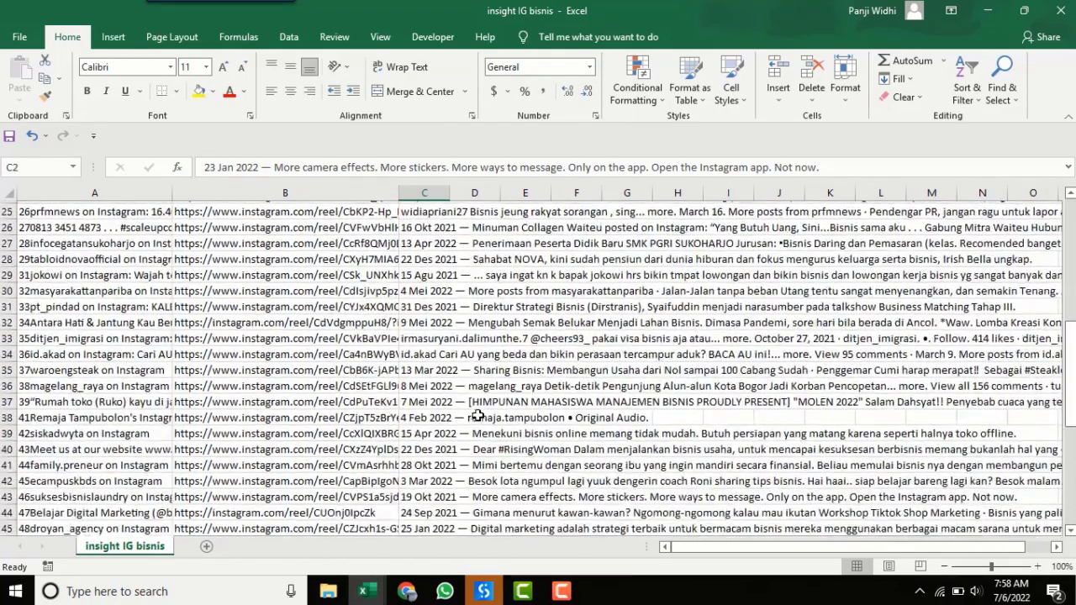
scroll(488, 440, "down", 3)
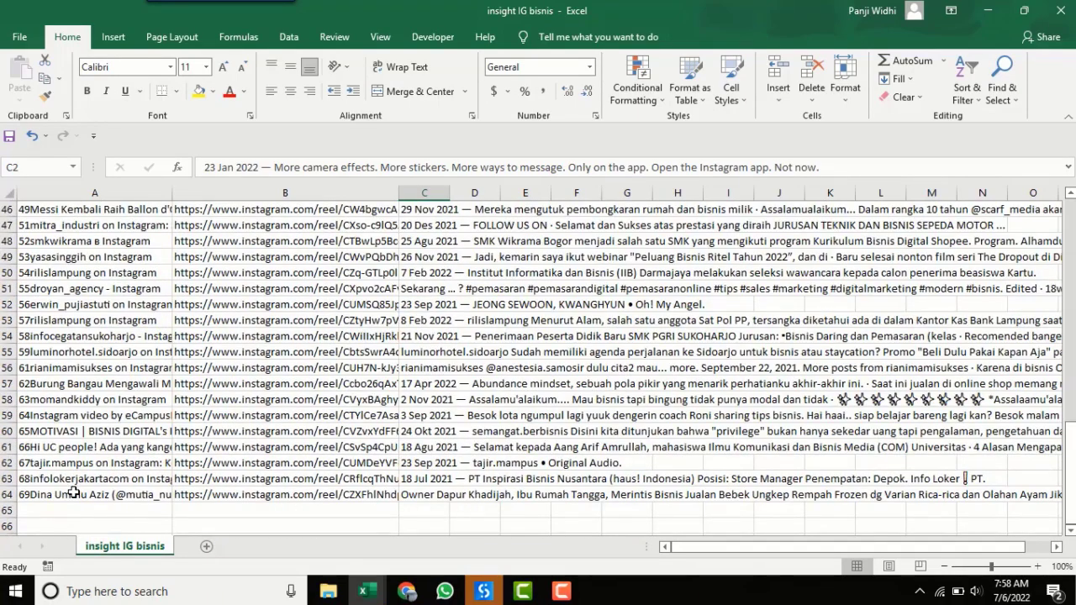
scroll(74, 494, "up", 15)
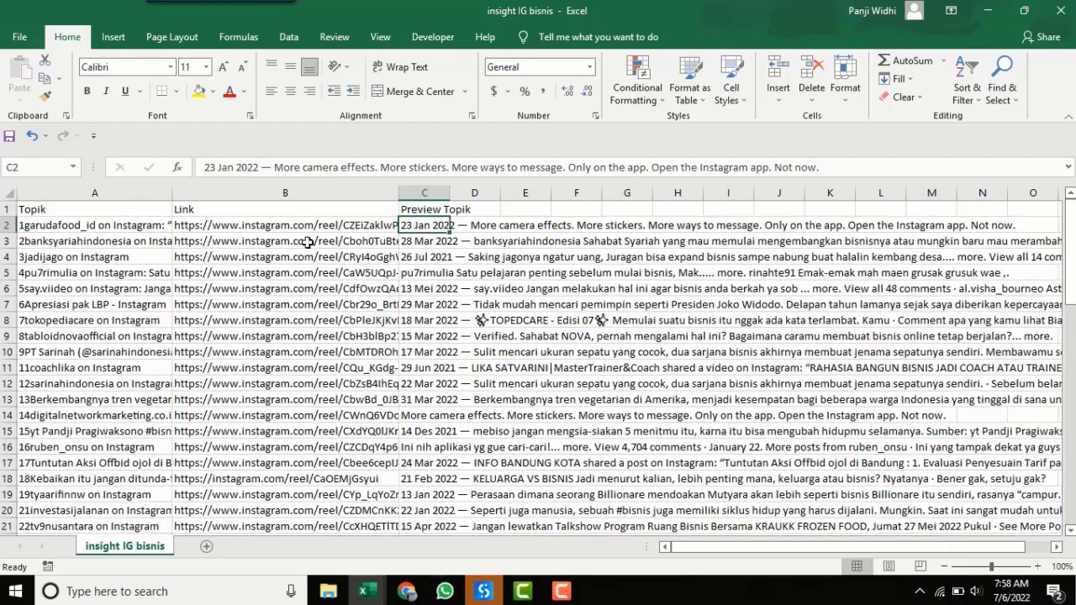
left_click(308, 210)
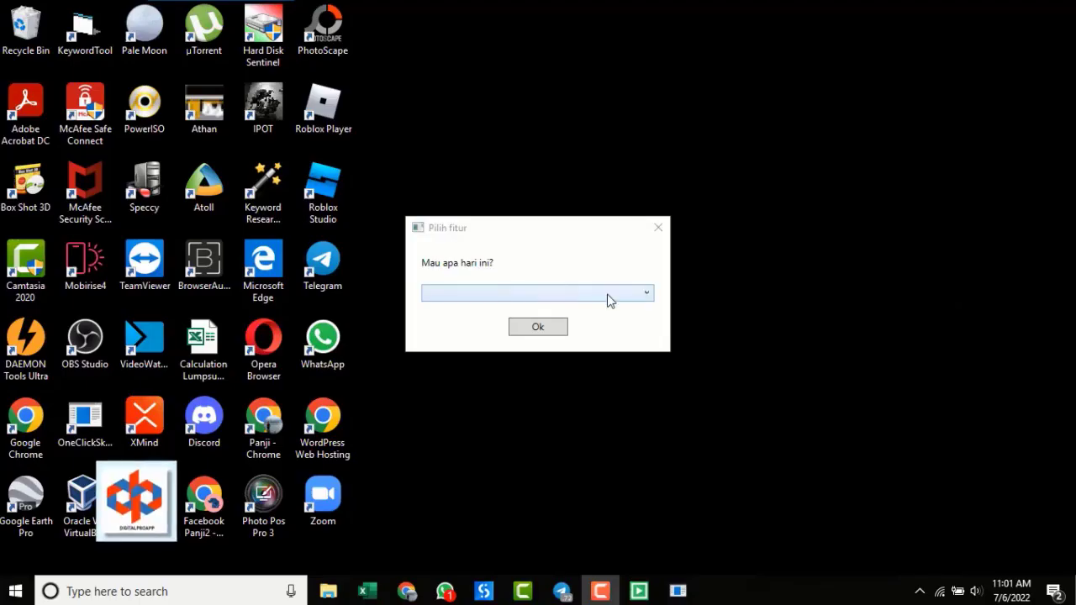
Step: Run the Download FB Reels feature with the "Format Link Reels" workbook as its source file
left_click(610, 295)
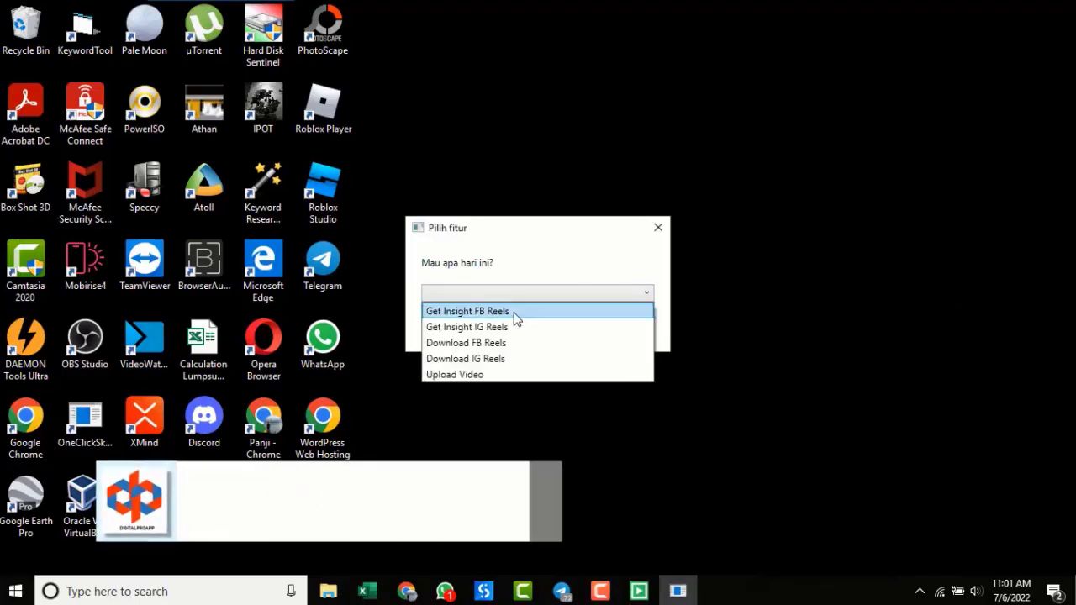
left_click(509, 343)
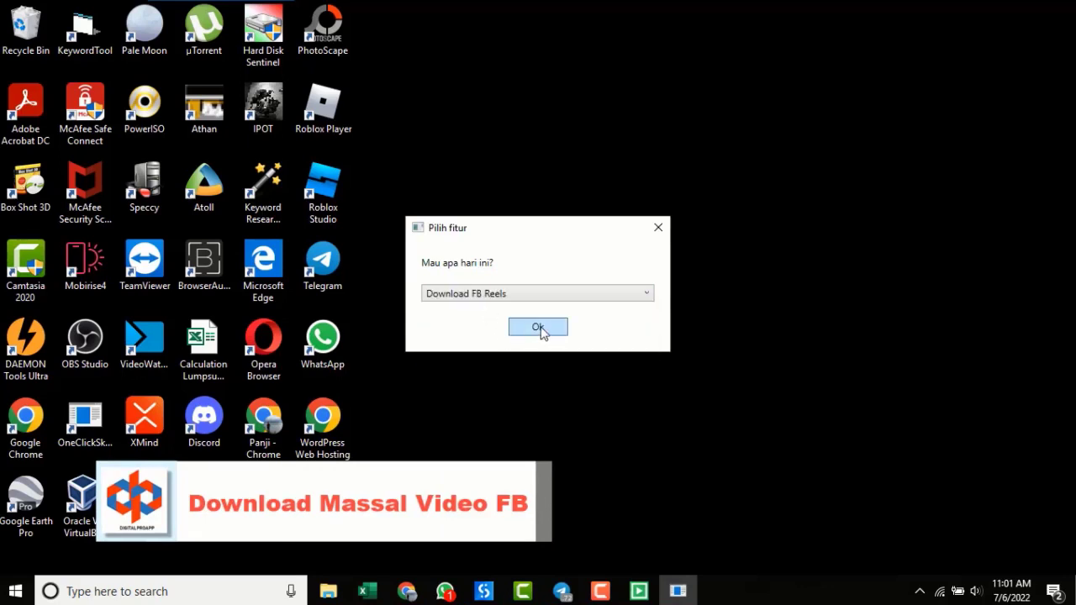
left_click(538, 328)
left_click(551, 342)
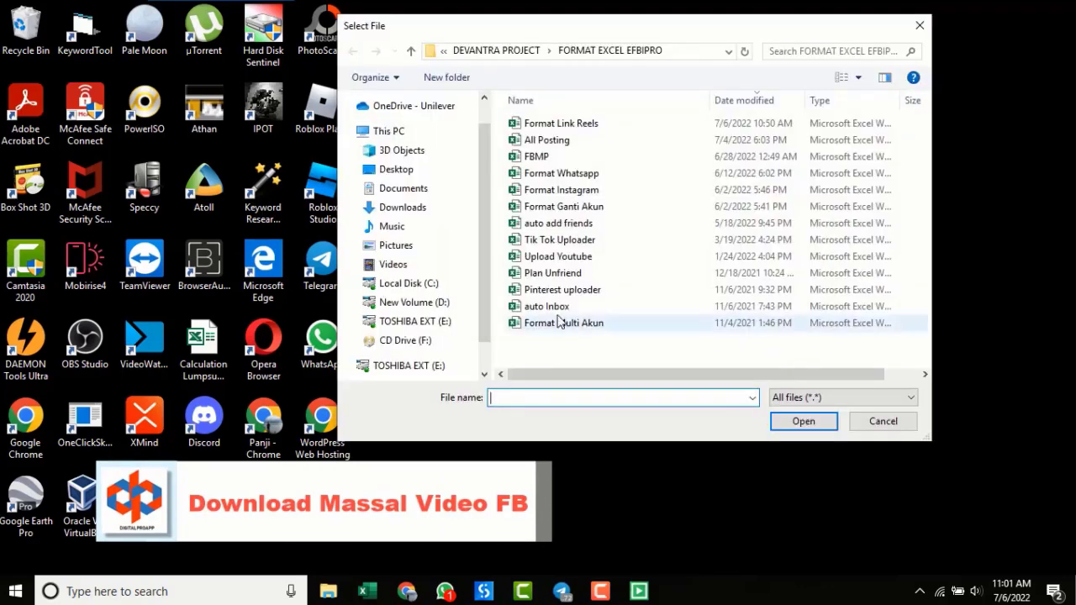
left_click(610, 126)
left_click(803, 422)
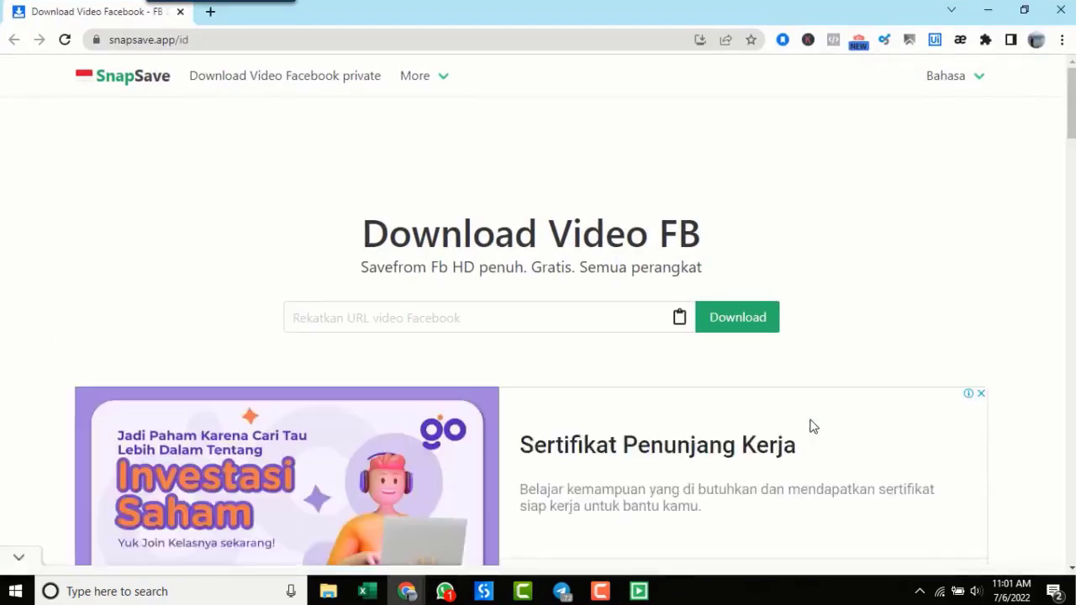
type("https://www.facebook.com/watch?v=44139356731877")
left_click(737, 319)
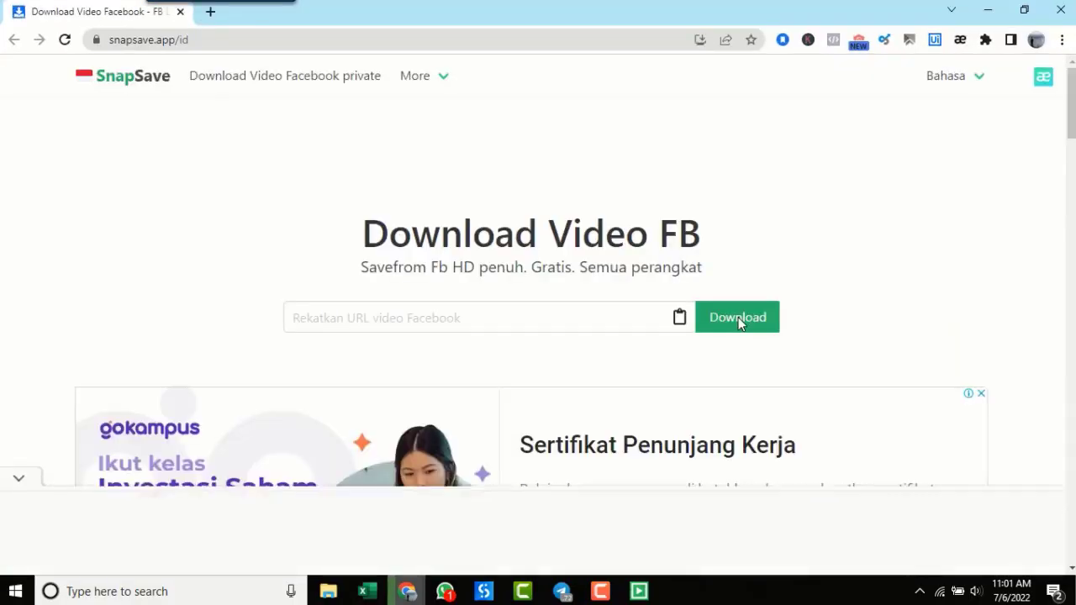
type("https://www.facebook.com/lv8lean/videos/1001881290529173")
left_click(737, 317)
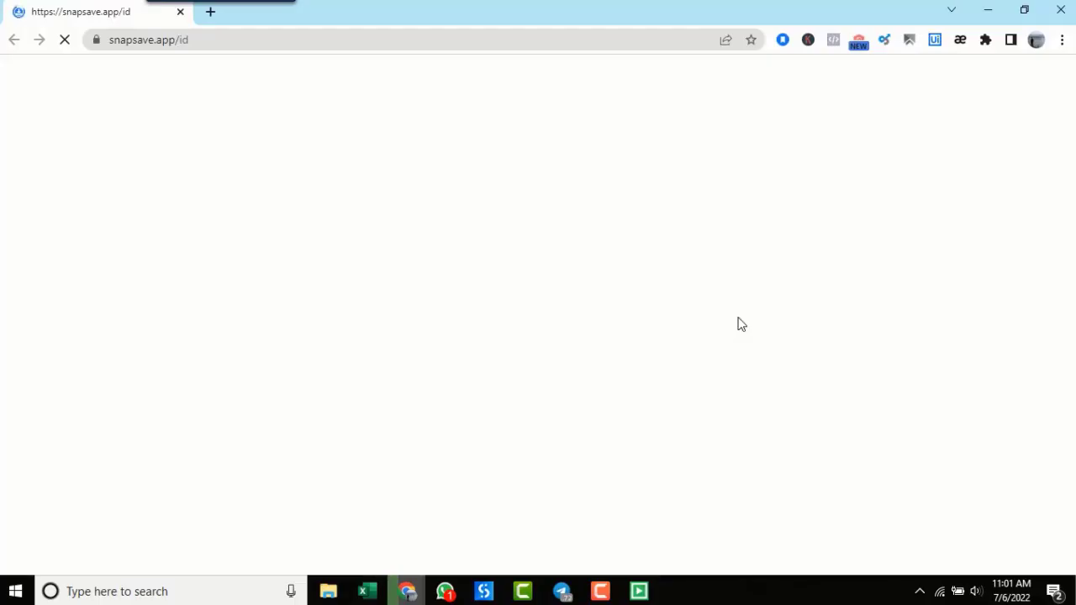
key("ctrl+v")
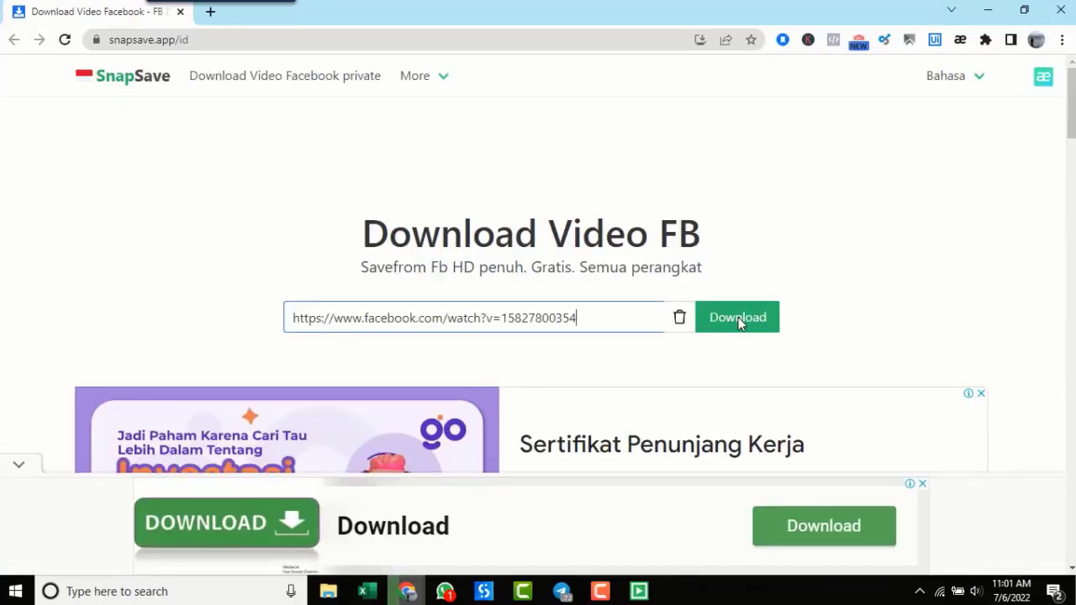
left_click(738, 317)
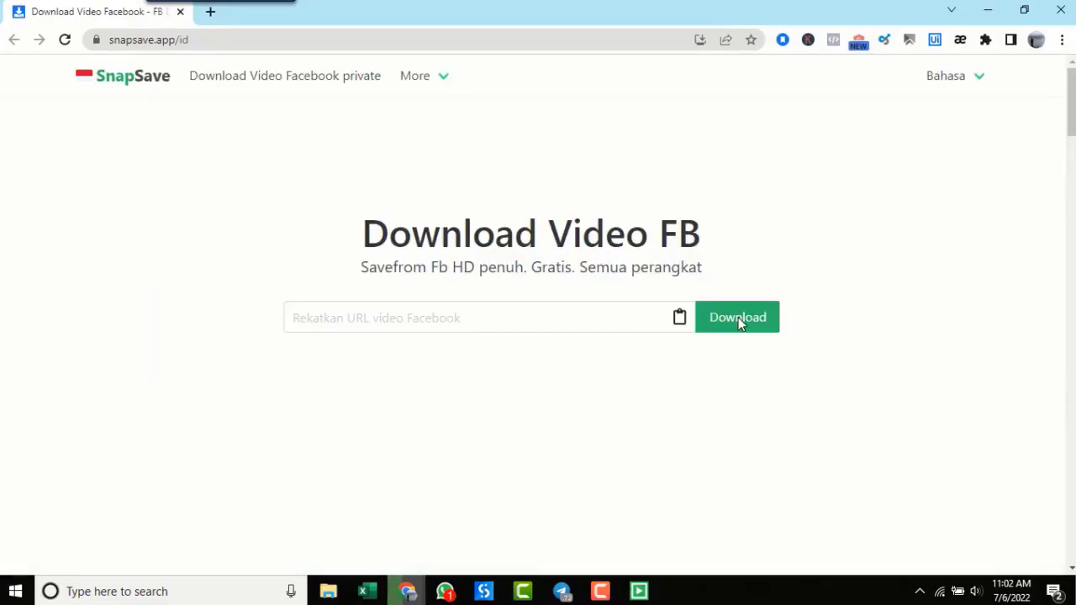
type("https://www.facebook.com/w")
left_click(738, 323)
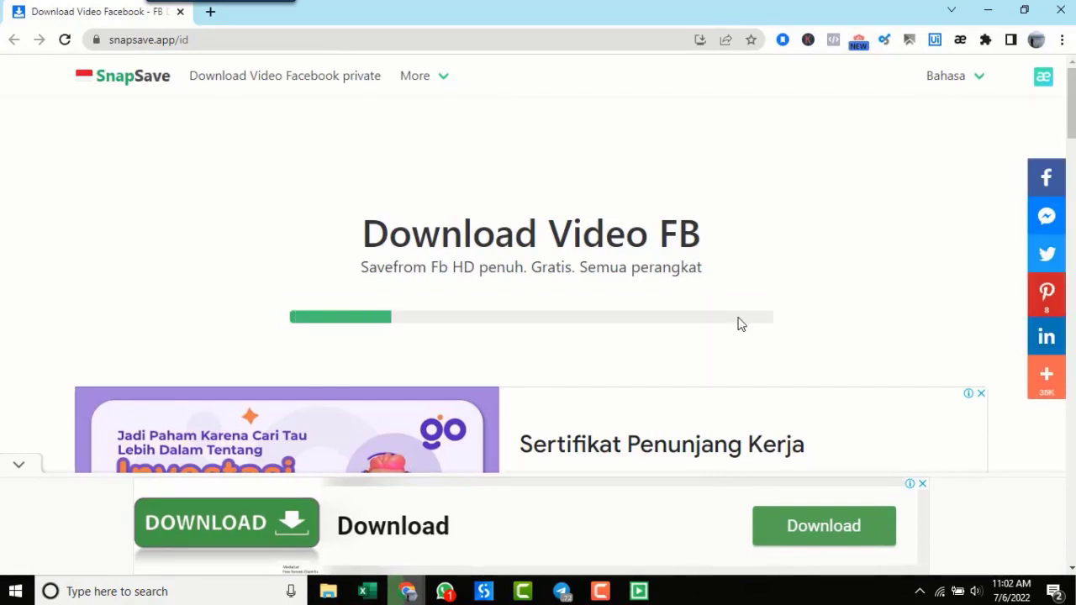
scroll(738, 323, "down", 5)
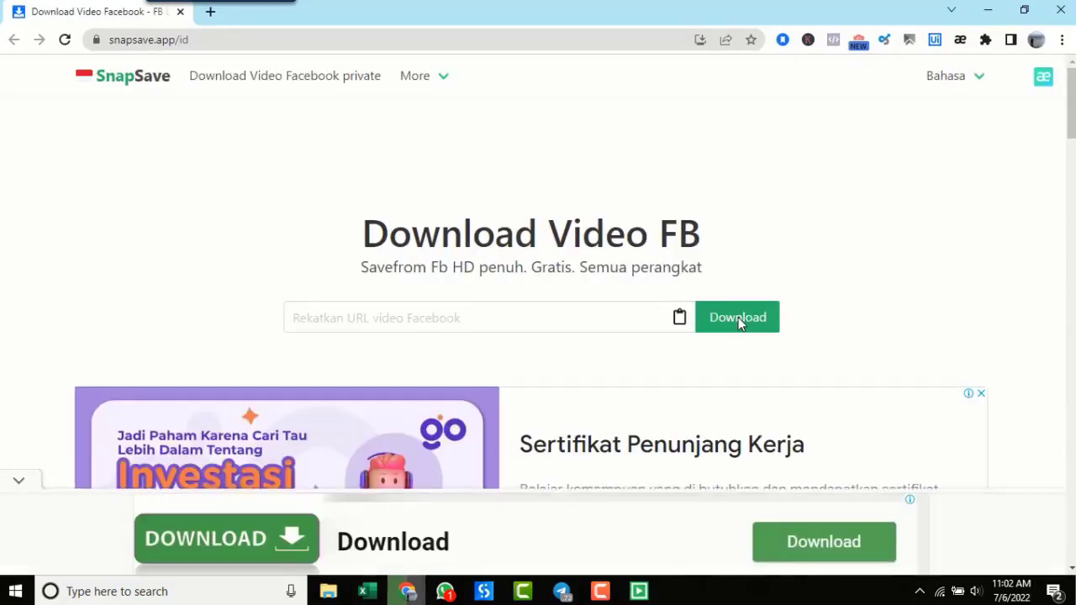
type("https://fb.watch/dQq07VkuLB/")
left_click(739, 321)
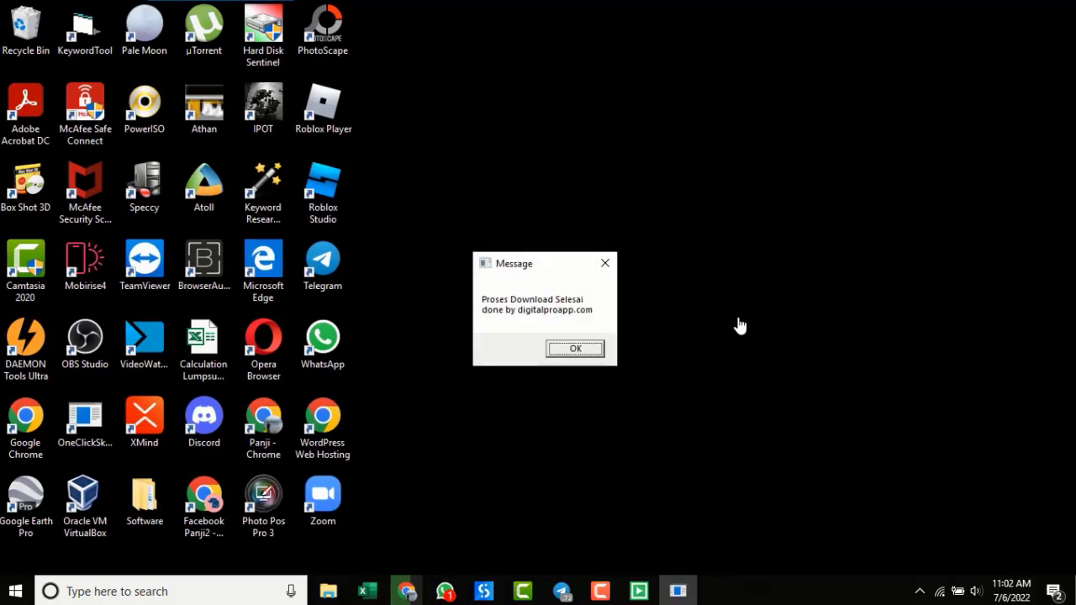
left_click(575, 349)
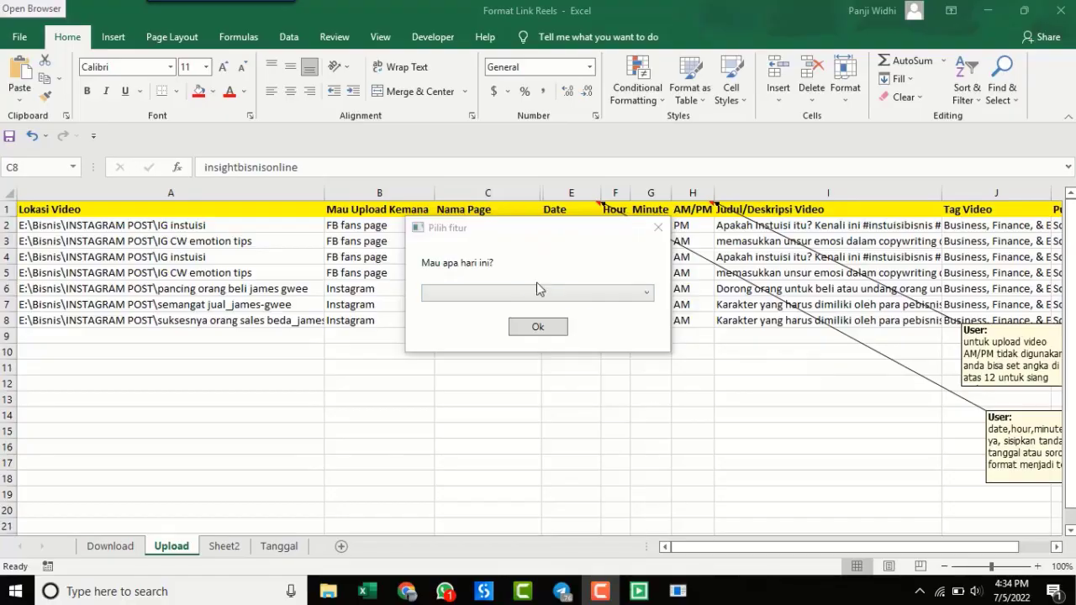
Step: Run the Upload Video feature with the "Format Link Reels" workbook as its source file
left_click(538, 290)
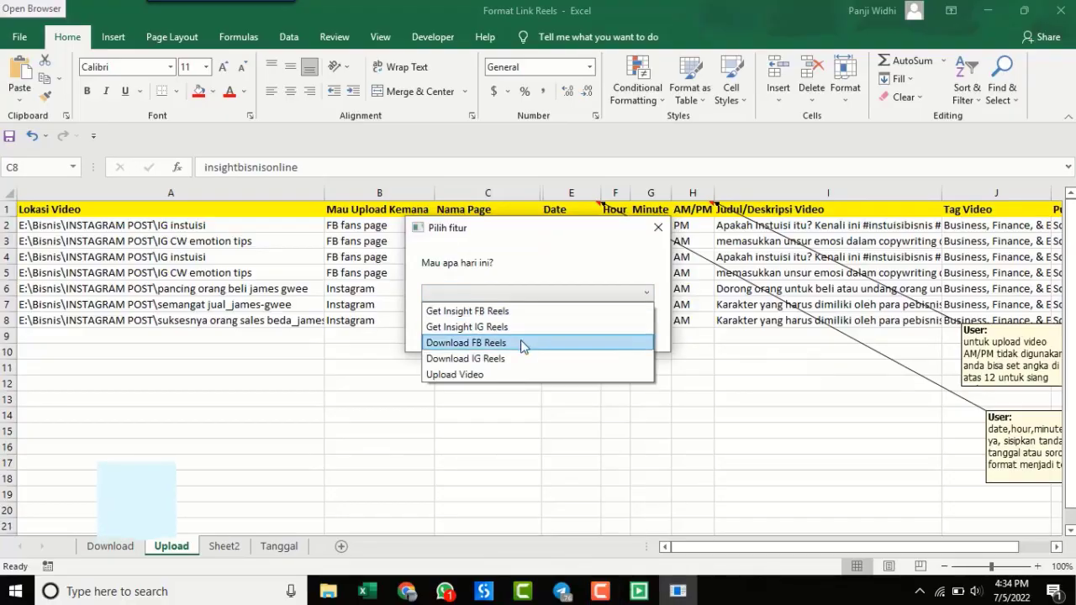
left_click(521, 370)
left_click(537, 328)
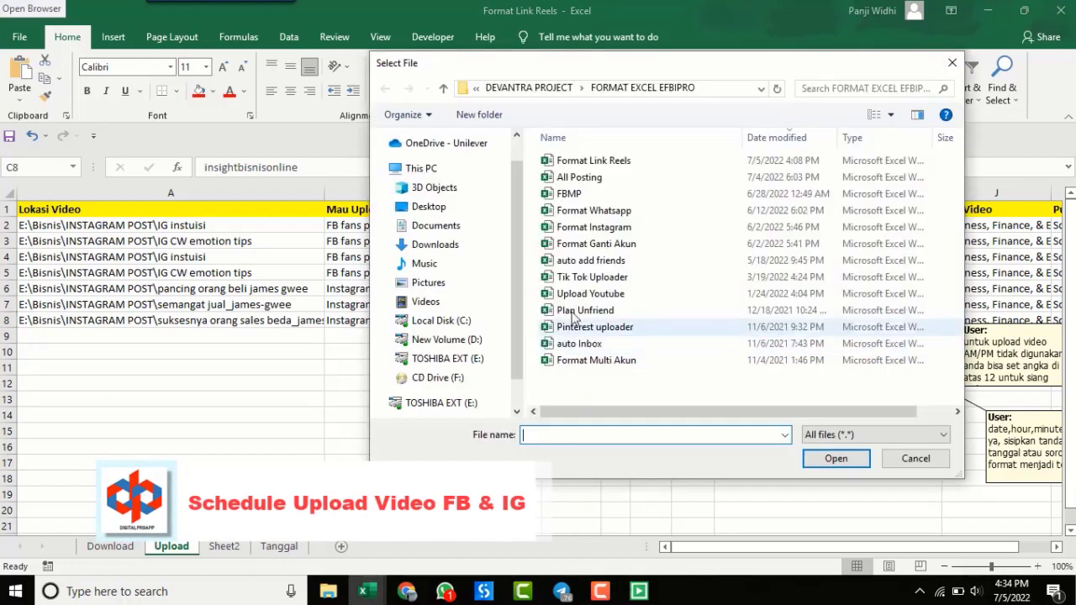
left_click(622, 161)
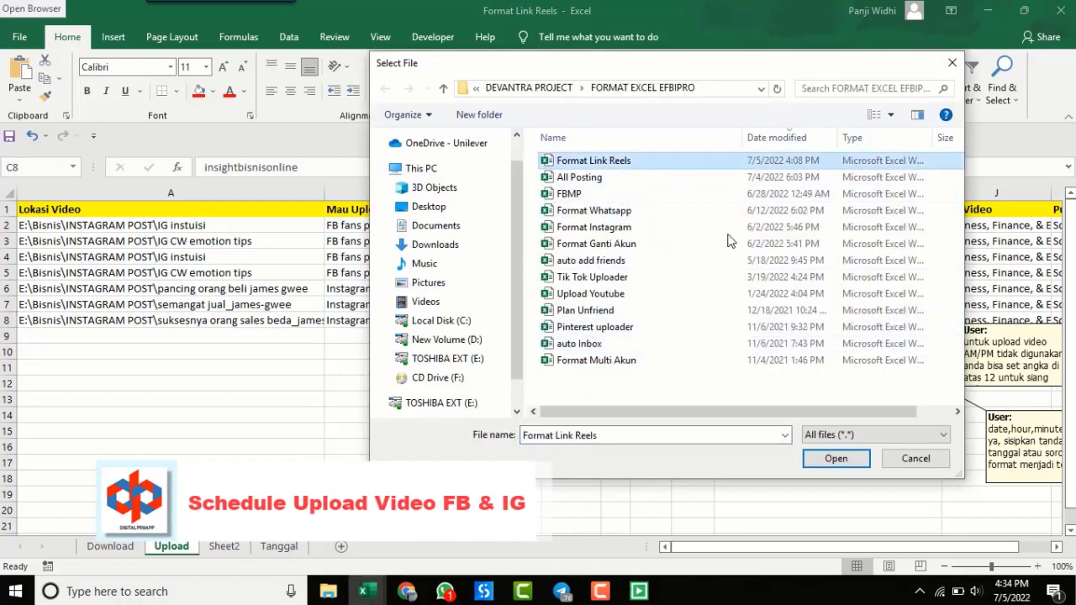
left_click(835, 460)
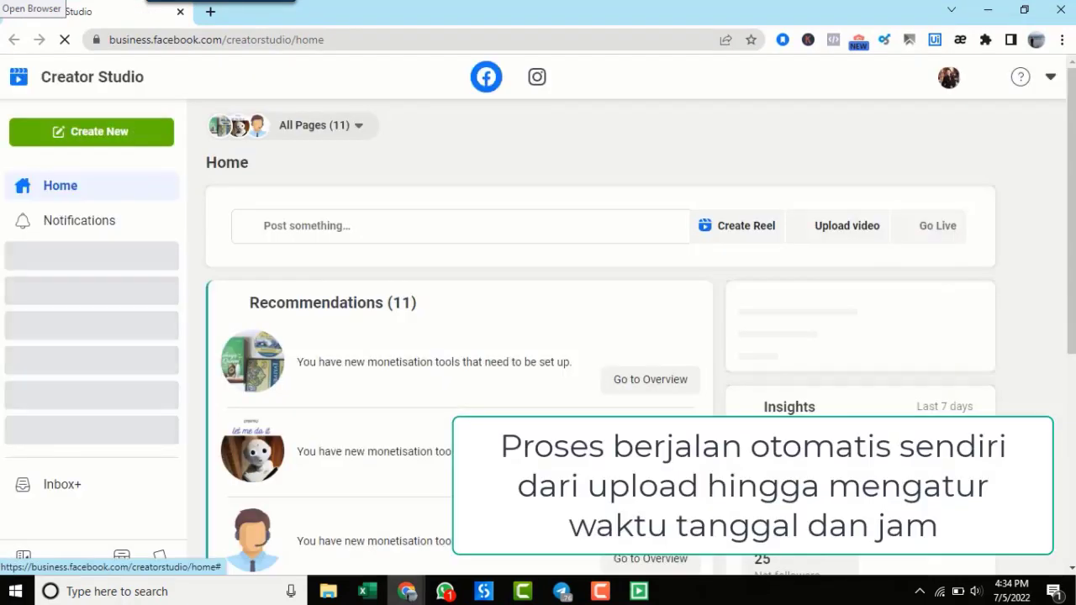
Step: Create a new reel in Creator Studio from E:\Bisnis\INSTAGRAM POST\IG instuisi and upload it to the page bearing the owner's name
left_click(91, 131)
left_click(91, 131)
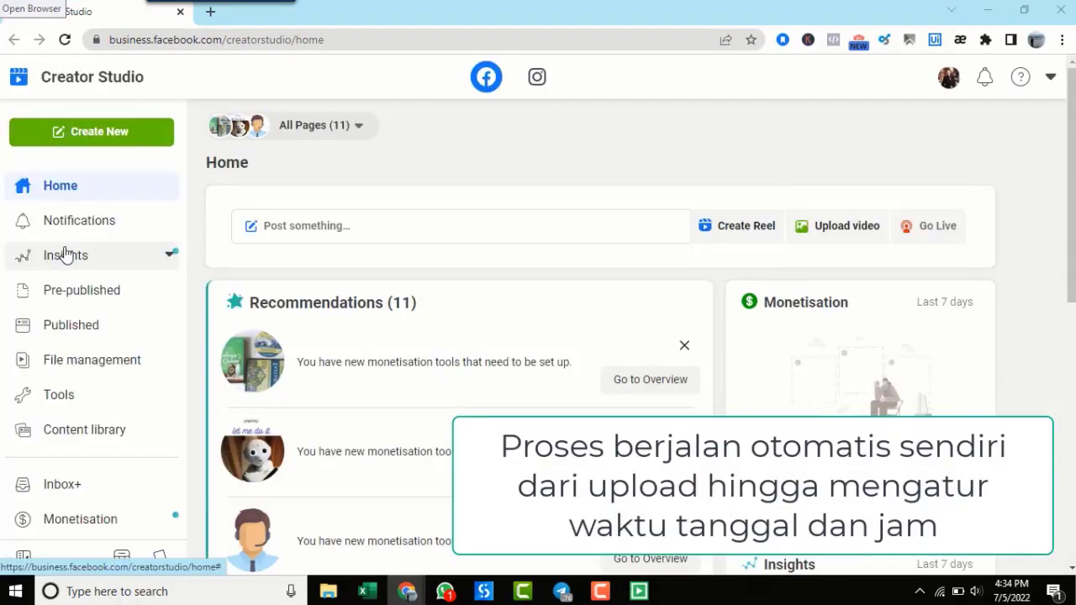
left_click(375, 462)
type("E:\\Bisnis\\INSTAGRAM POST\\IG instuisi")
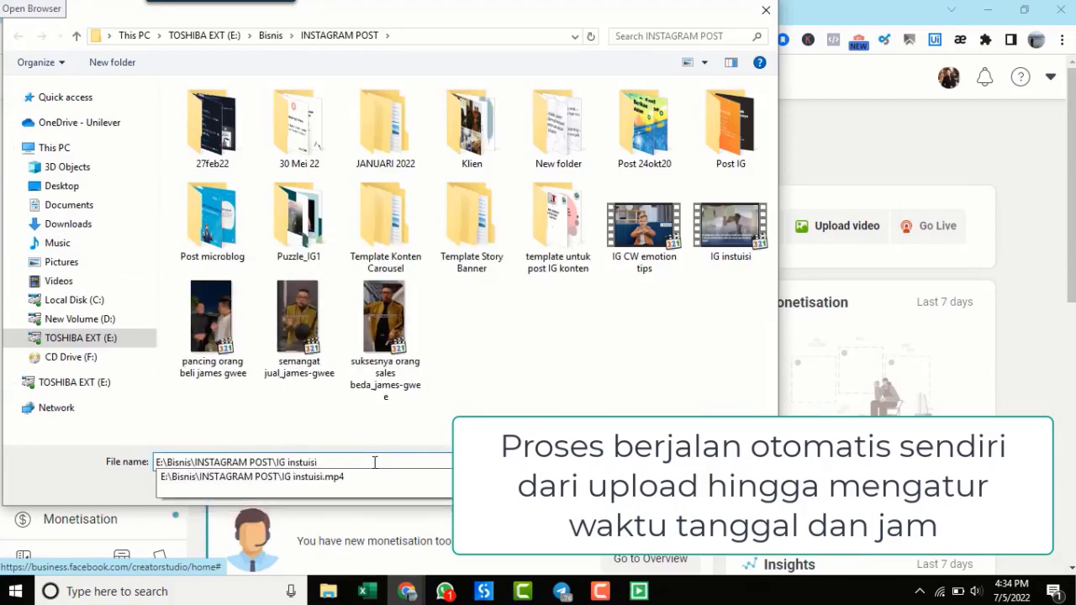
key("Return")
type("Panj")
left_click(728, 199)
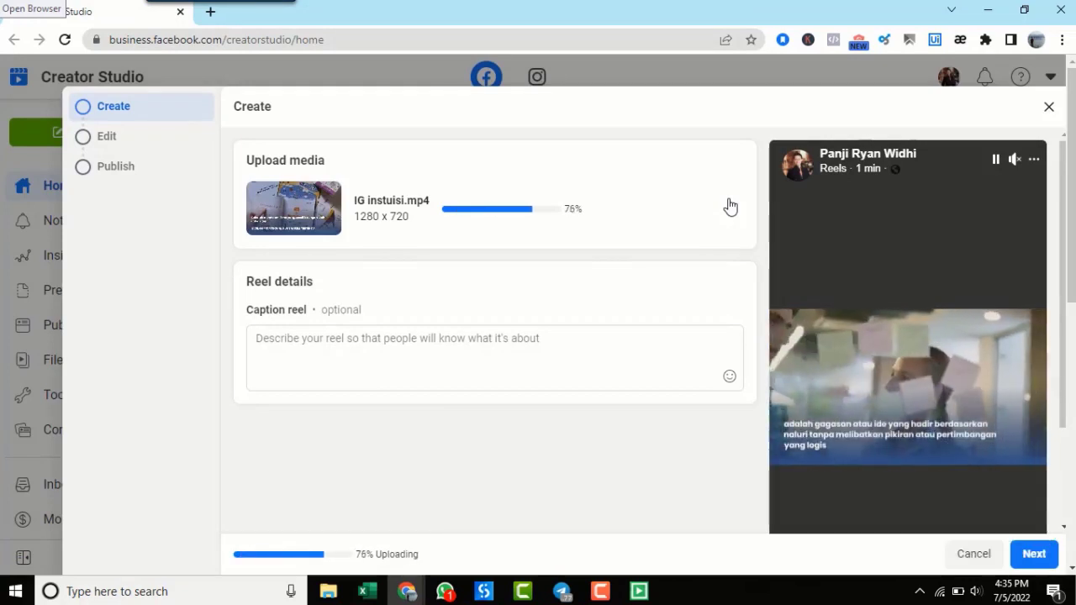
Step: Caption the reel "Apakah instuisi itu? Kenali ini #instuisibisnis #instuisihidup #motivasi #pengembangandiri" and continue through editing to the publishing options
left_click(491, 339)
type("Apakah instuisi itu? Inilah ini #motivasitrena #filsafathidup #motivasi #pengembangandiri")
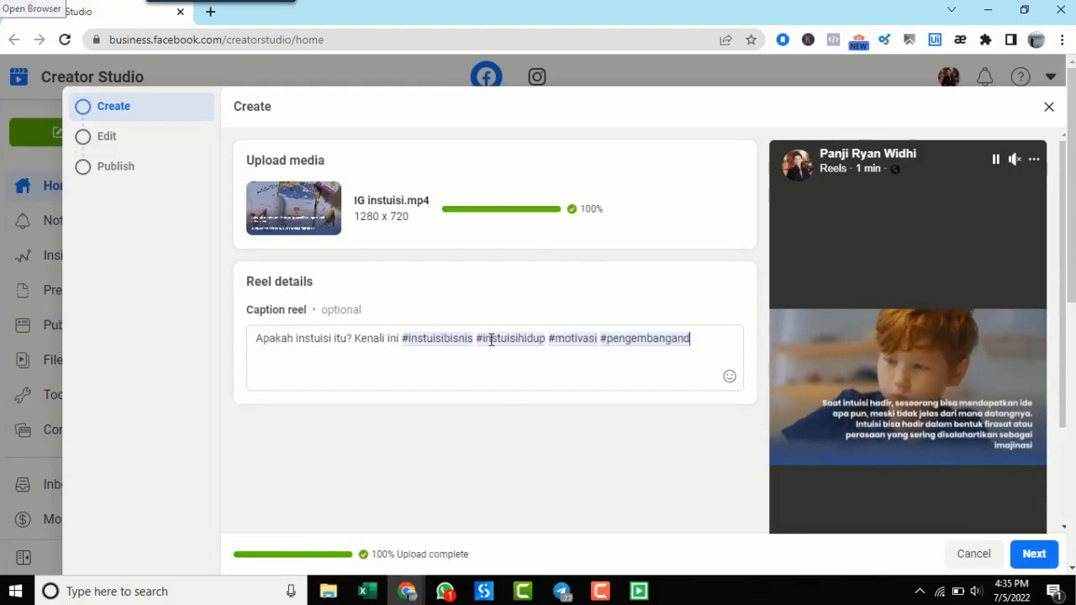
left_click(1034, 555)
left_click(533, 473)
left_click(1032, 558)
Step: Schedule the "IG instuisi" reel for 8 July 2022 at 12:30 PM and submit it
left_click(368, 190)
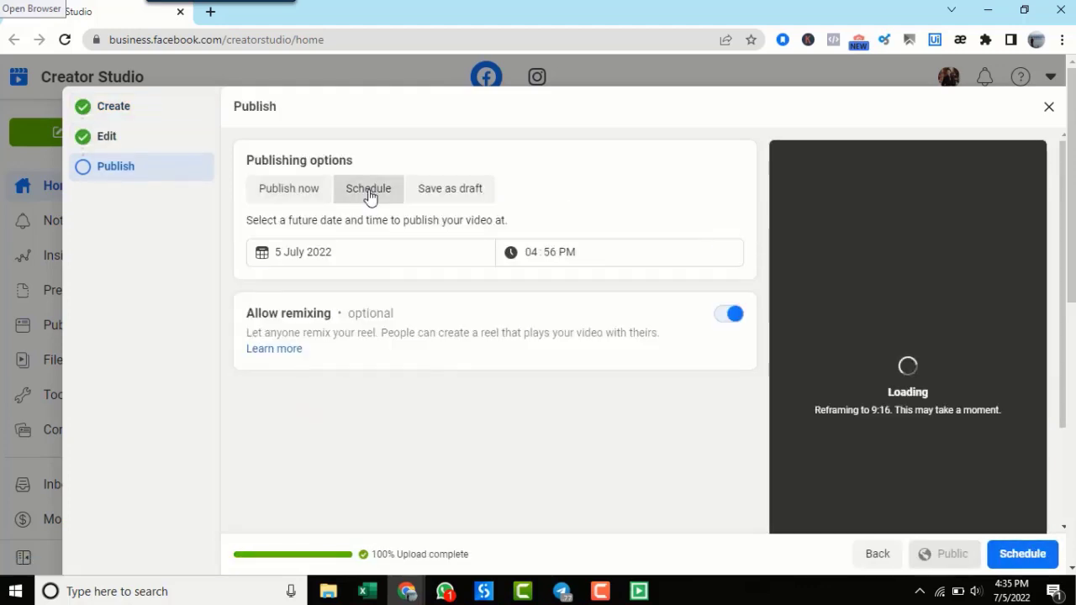
left_click(382, 252)
type("8/7/2022")
key("Tab")
type("1230")
left_click(550, 253)
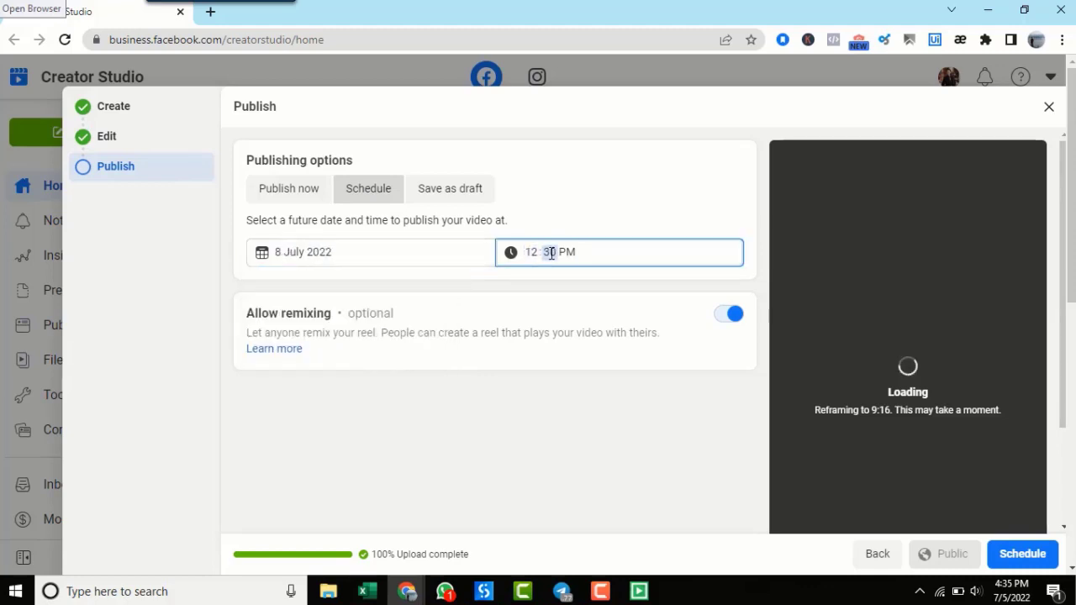
left_click(1023, 558)
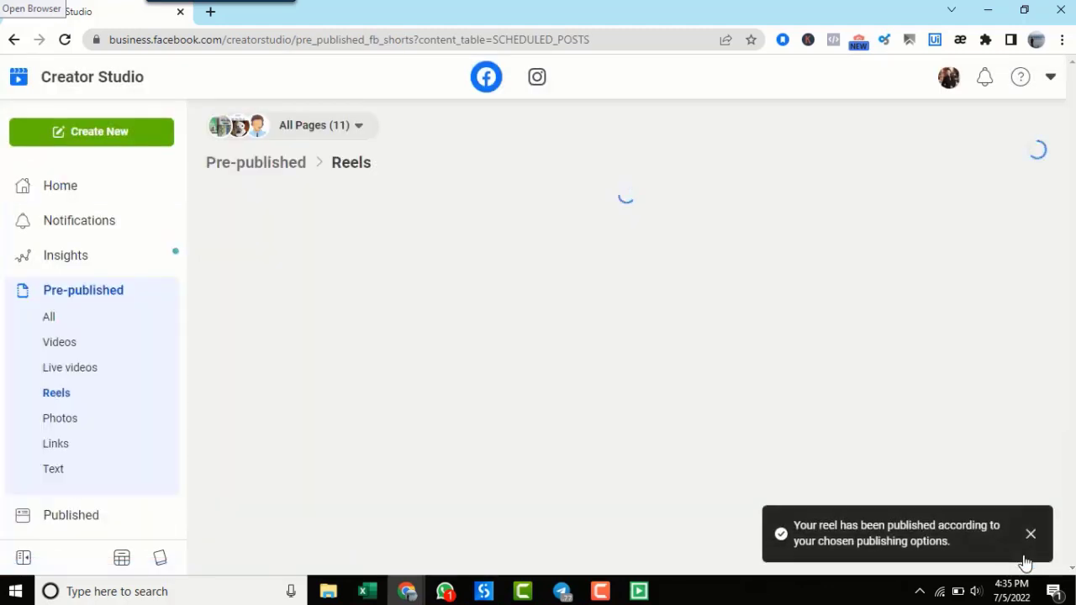
key("alt+Tab")
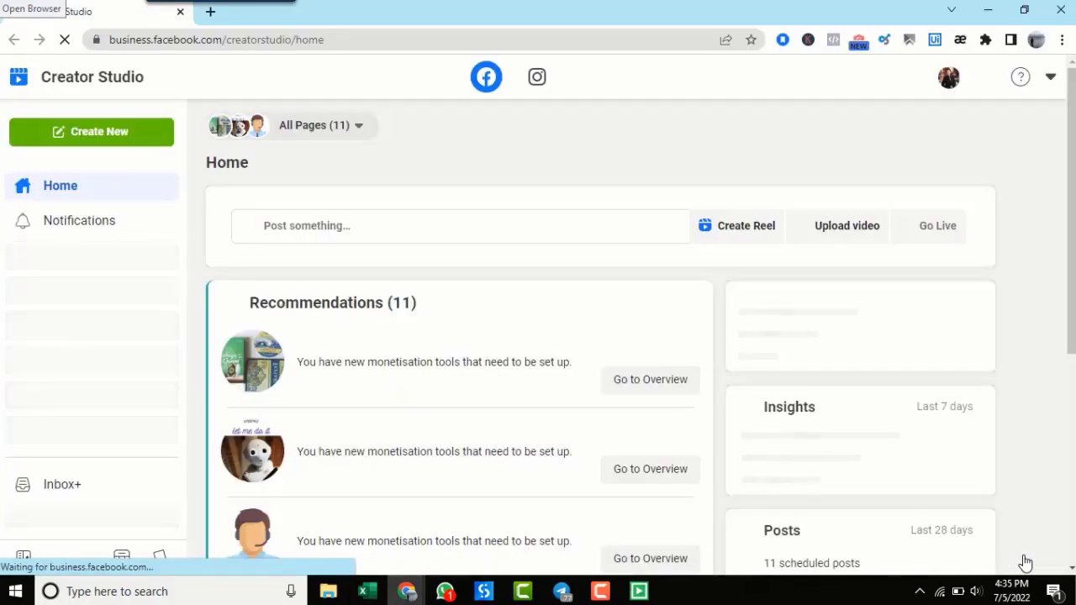
Step: Create another reel from E:\Bisnis\INSTAGRAM POST\IG CW emotion tips.mp4 and upload it to the Gudang Digital page
left_click(100, 137)
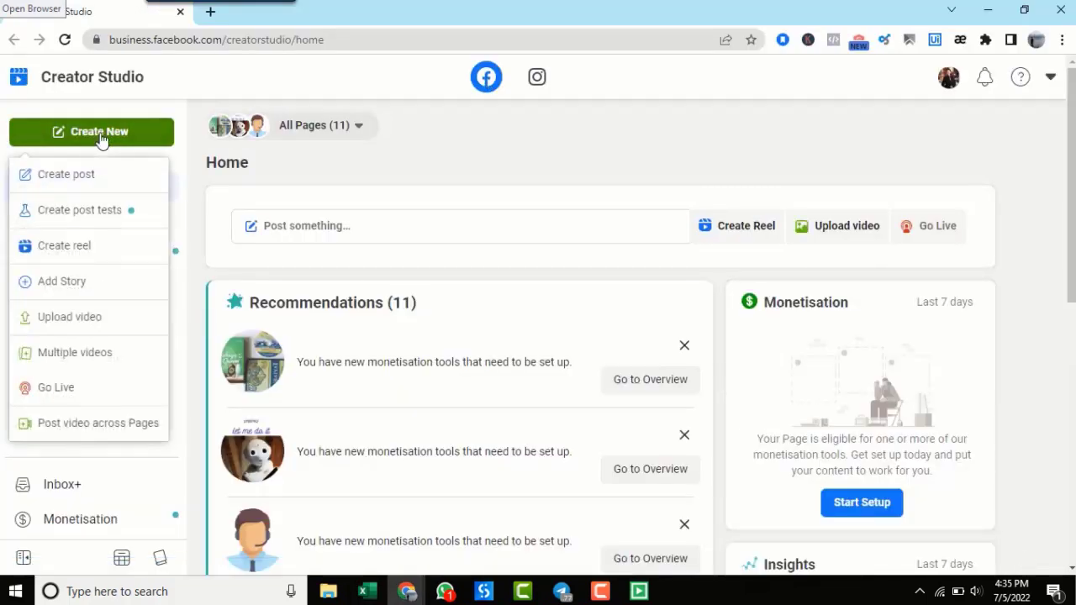
left_click(66, 252)
type("E:\\Bisnis\\INSTAGRAM POST\\IG CW emotion tips.mp4")
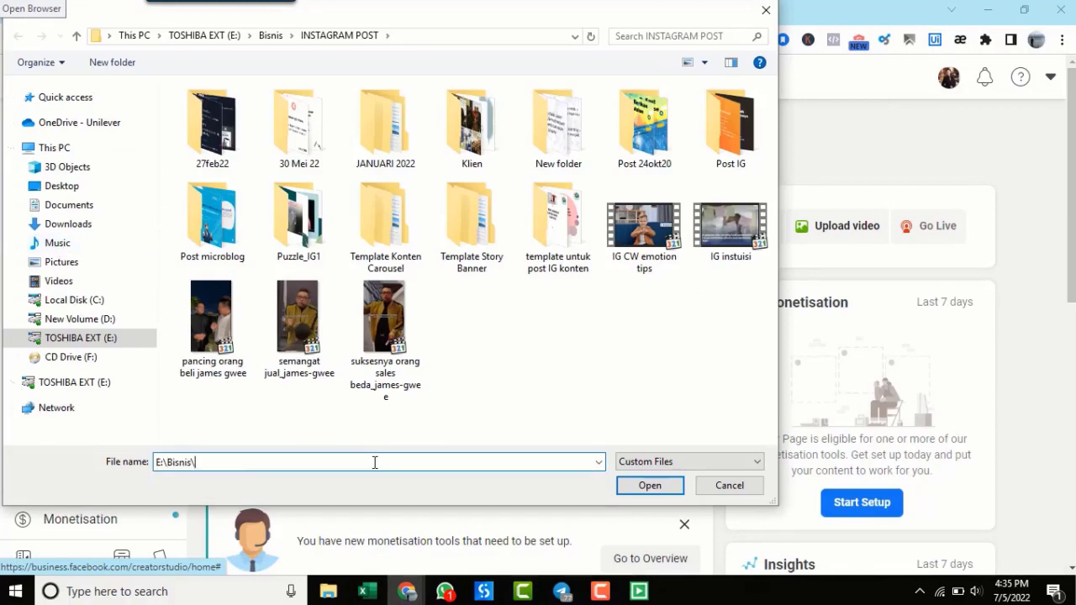
key("Return")
type("Gu")
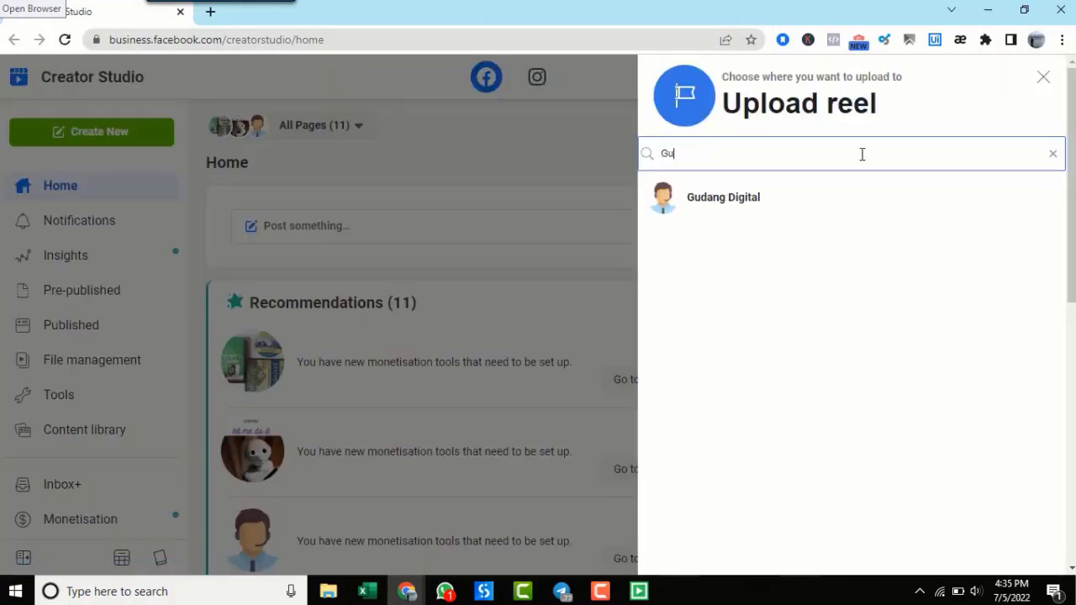
left_click(725, 200)
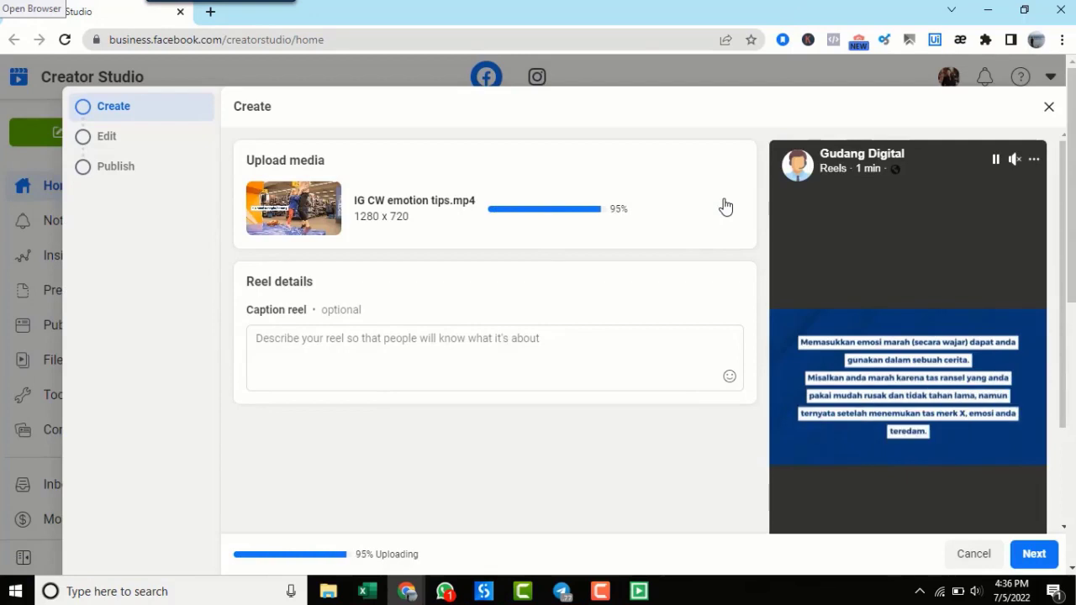
Step: Caption the reel "memasukkan unsur emosi dalam copywriting dengan 5 emosi ini #copywritingtips" and continue through editing to the publishing options
left_click(491, 339)
type("memasukkan unsur emosi dalam copywritin")
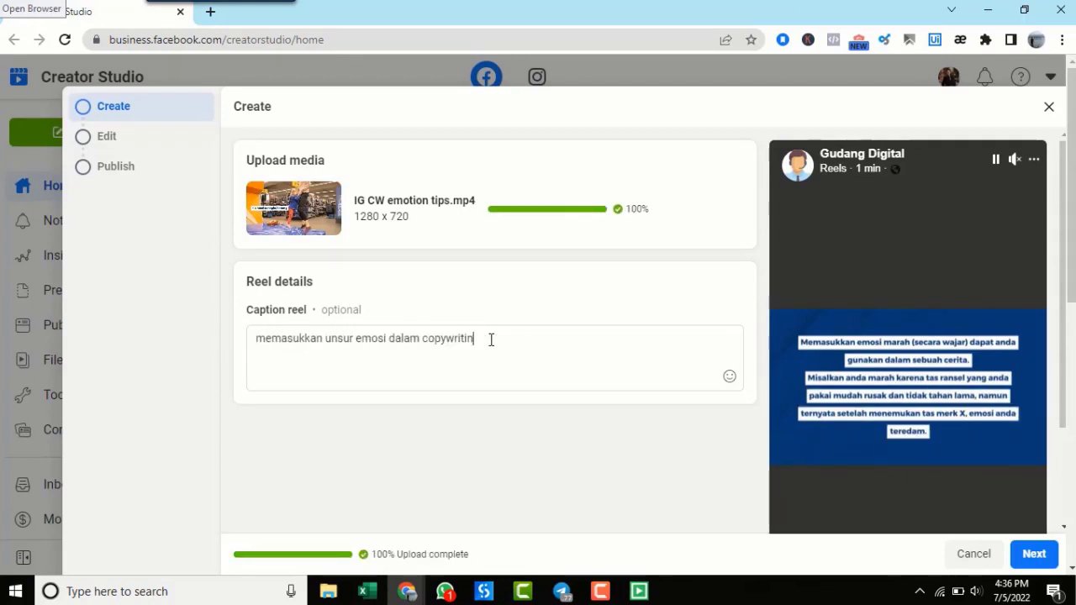
type("g dengan 5 emosi ini #copywritingtips")
left_click(1032, 553)
left_click(535, 474)
left_click(1034, 554)
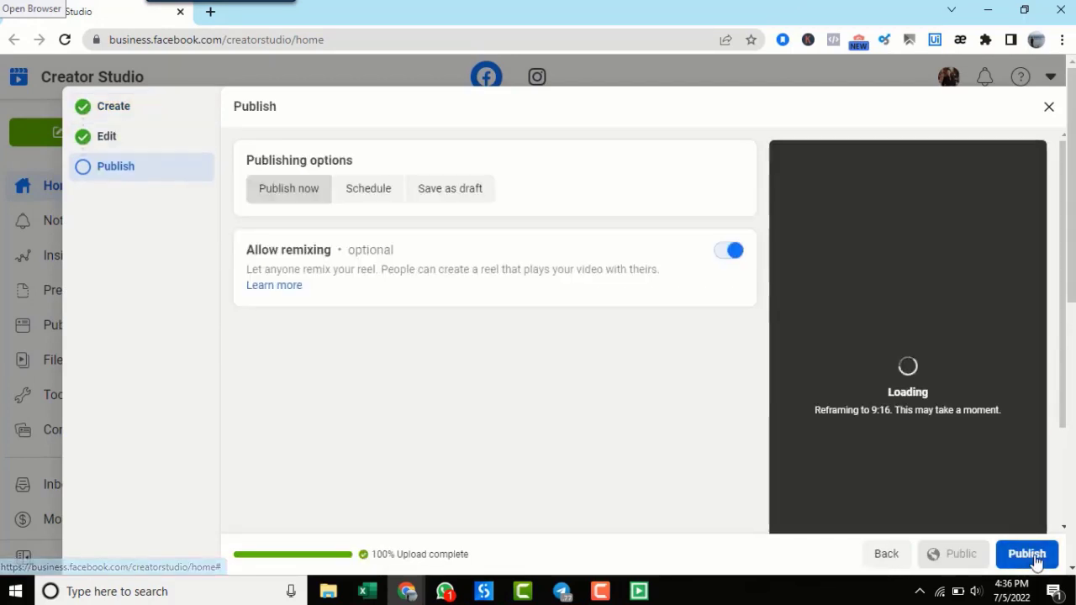
Step: Schedule the "IG CW emotion tips" reel for 9 July 2022 at 07:11 AM and submit it
left_click(368, 188)
left_click(380, 252)
type("9")
key("Tab")
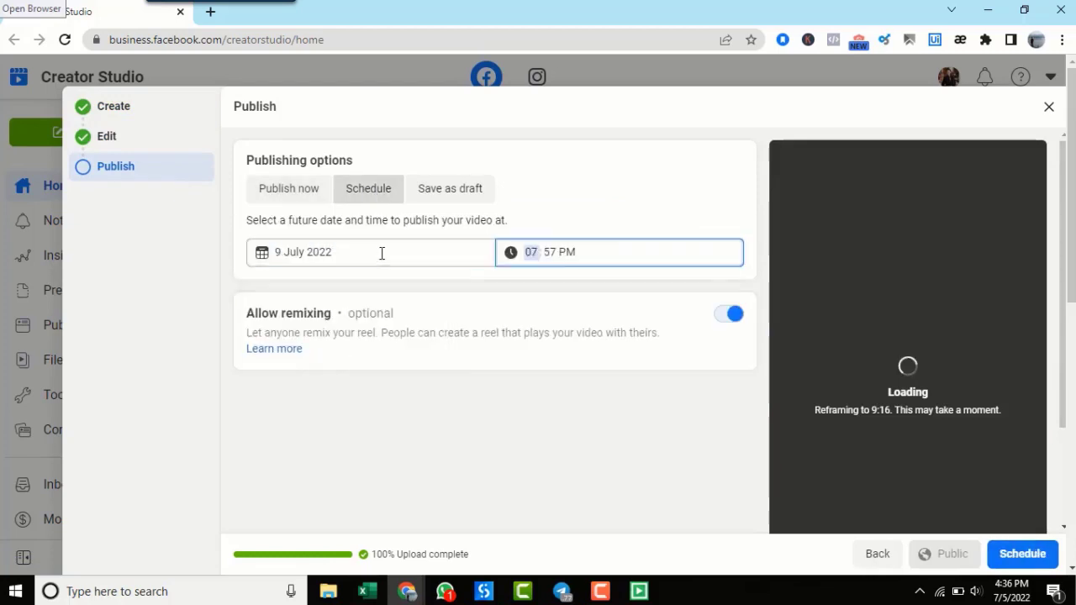
left_click(1024, 557)
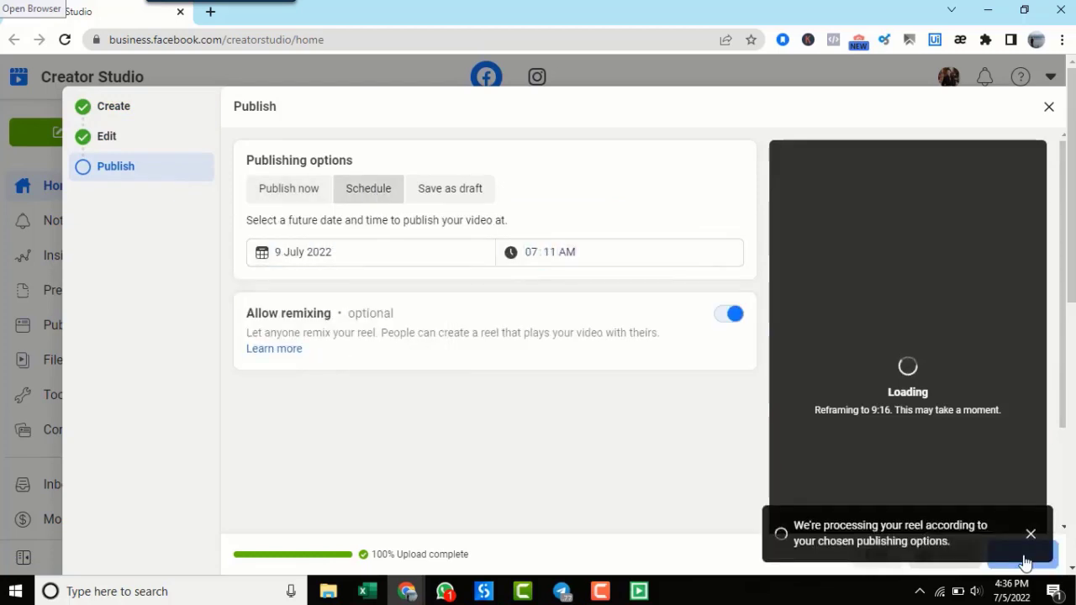
key("alt+Tab")
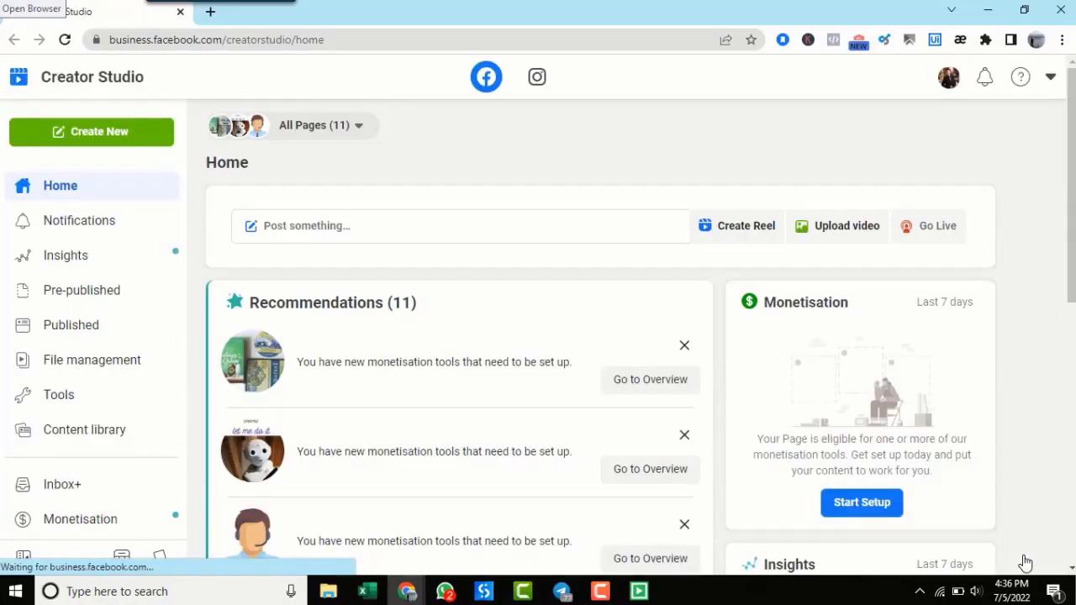
Step: Create a reel from E:\Bisnis\INSTAGRAM POST\IG instuisi.mp4 and upload it to the Efbipro page
left_click(101, 135)
left_click(66, 255)
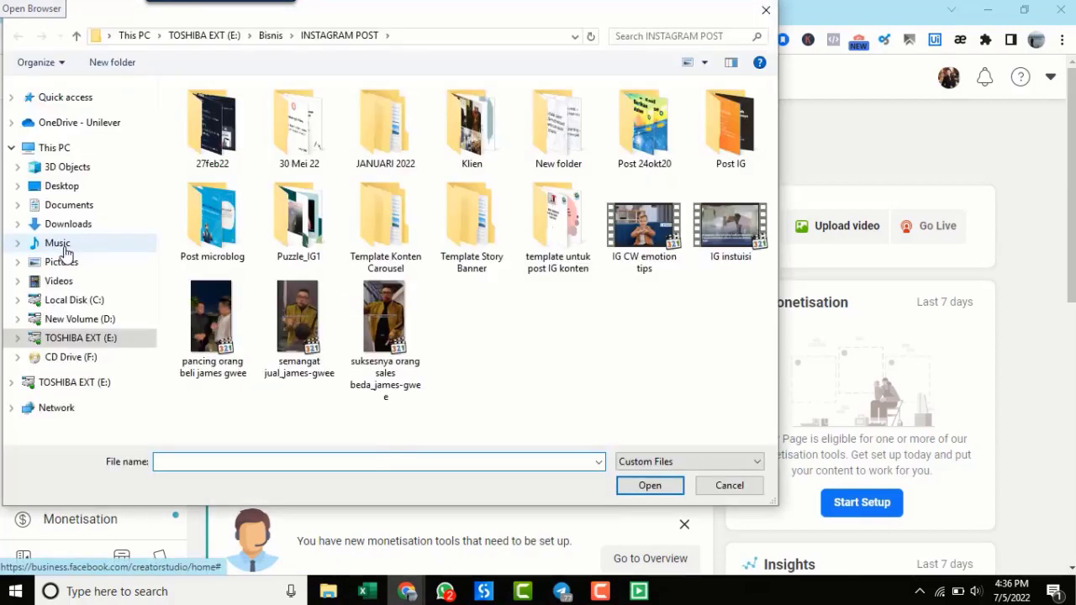
type("E:\\Bisnis\\INSTAGRAM POST\\IG instuisi")
left_click(649, 484)
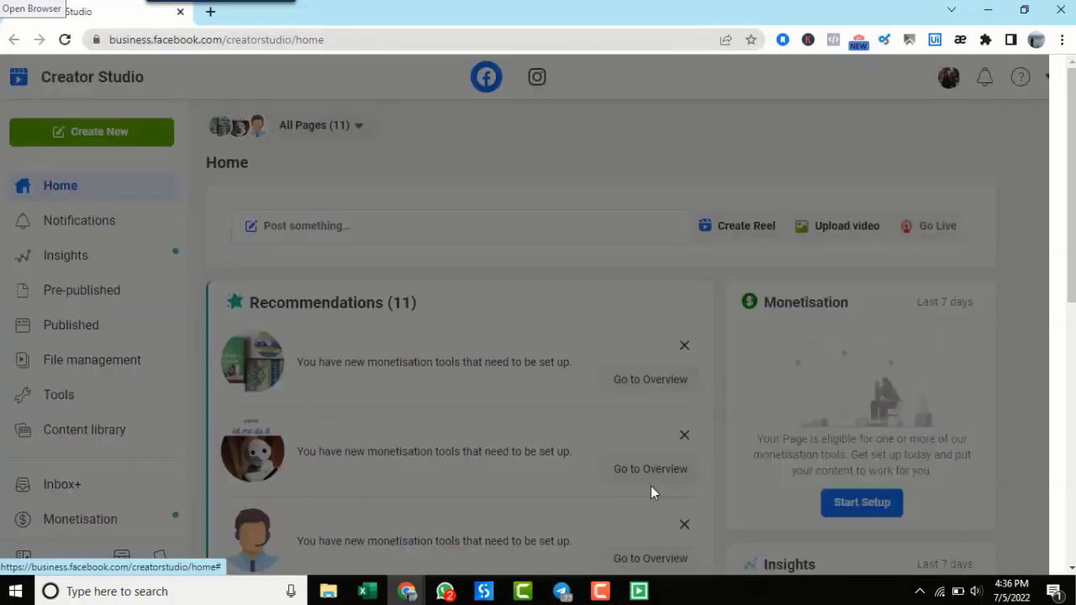
type("Efb")
left_click(706, 206)
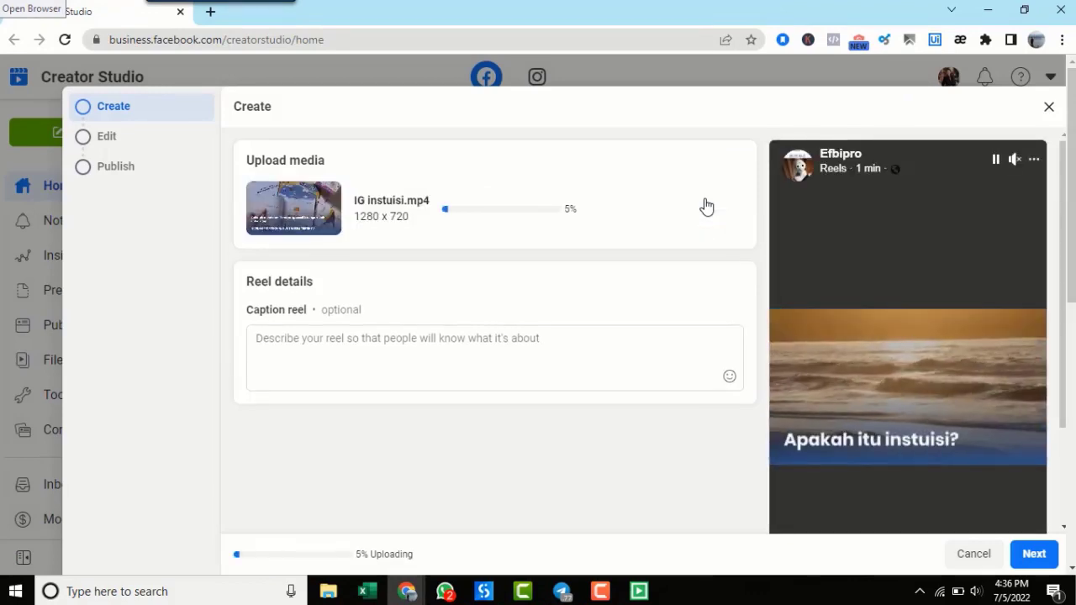
Step: Caption the reel "Apakah instuisi itu? Kenali ini #instuisibisnis #instuisihidup #motivasi #pengembangandiri" and continue through editing to the publishing options
left_click(491, 338)
type("Apakah instuisi itu? Kenali ini #instuisibisni")
type("s #lifestylehidup #motivasi #pengembangandiri")
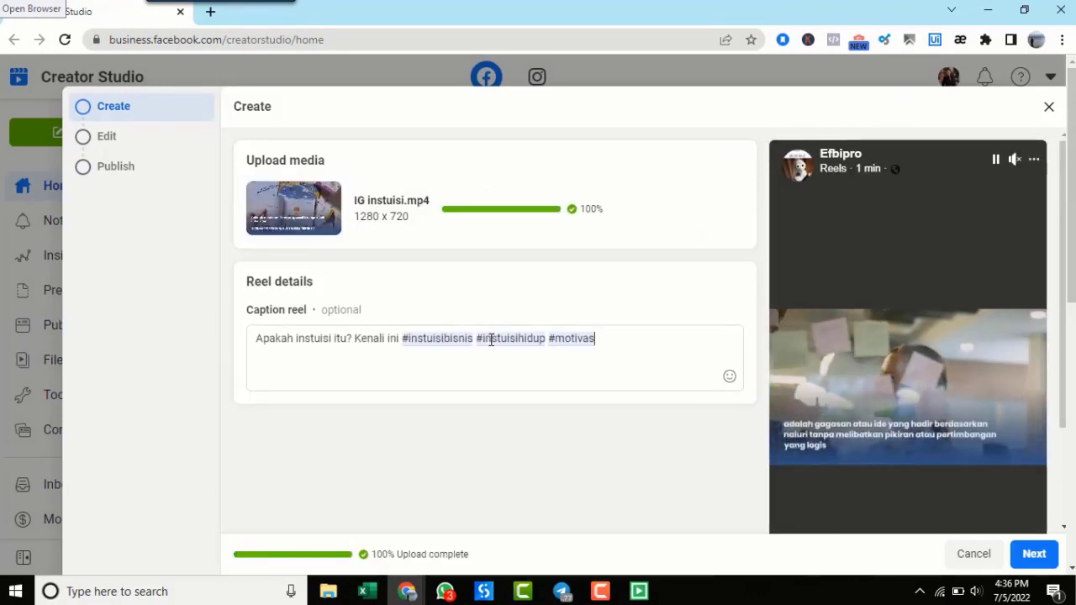
left_click(1033, 553)
left_click(537, 474)
left_click(1033, 553)
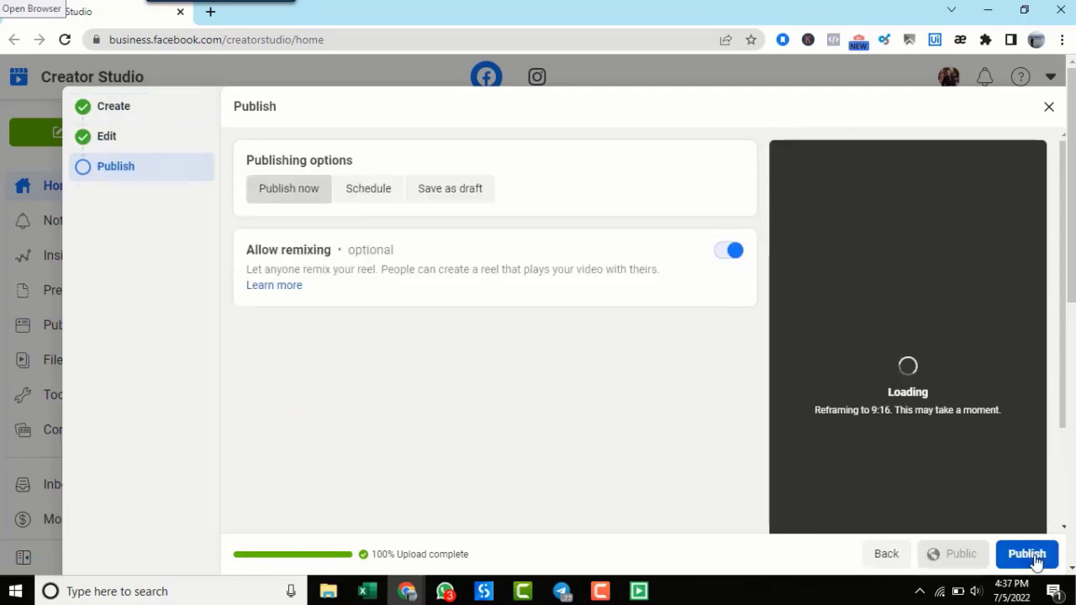
Step: Schedule the "IG instuisi" reel for 11 July 2022 at 11:30 and submit it
left_click(368, 188)
left_click(381, 252)
key("ctrl+a")
type("11/7/2022")
key("Tab")
type("1130")
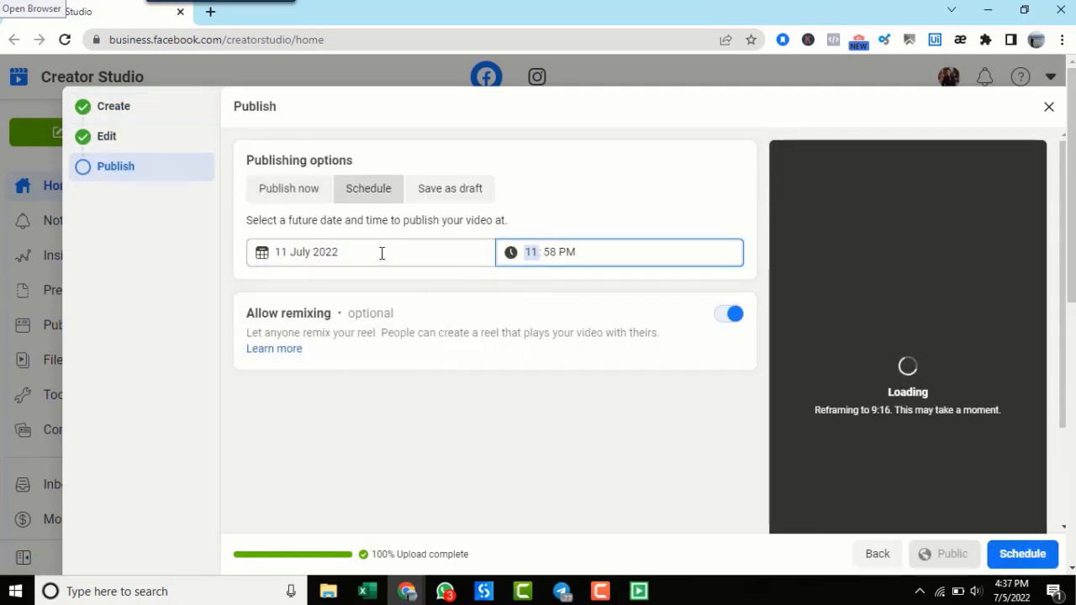
left_click(1022, 554)
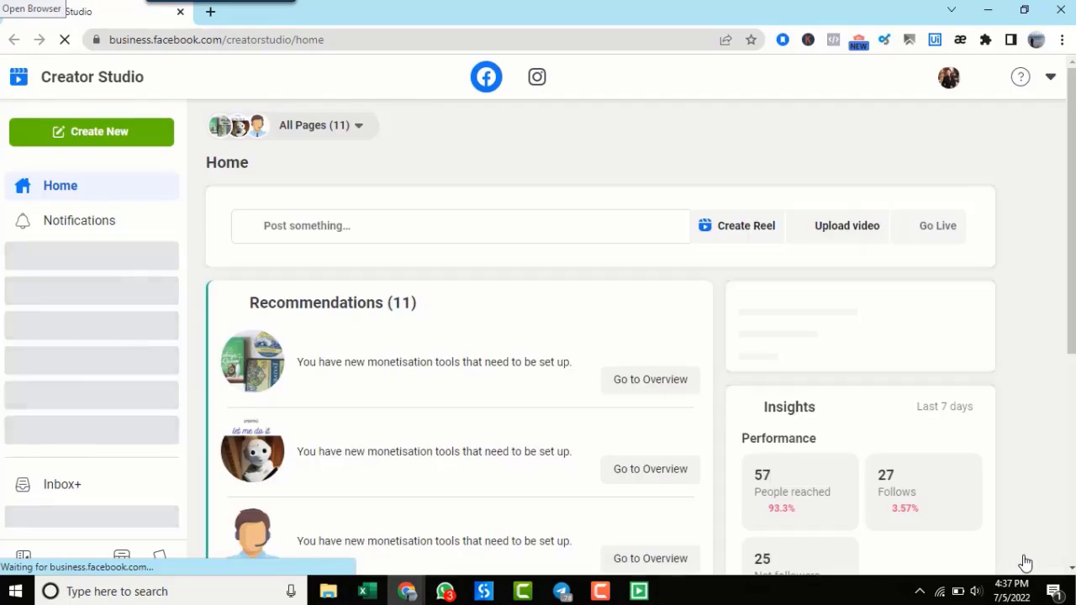
Step: Create another reel from E:\Bisnis\INSTAGRAM POST\IG CW emotion tips.mp4 and upload it to the Efbipro page
left_click(99, 131)
left_click(67, 251)
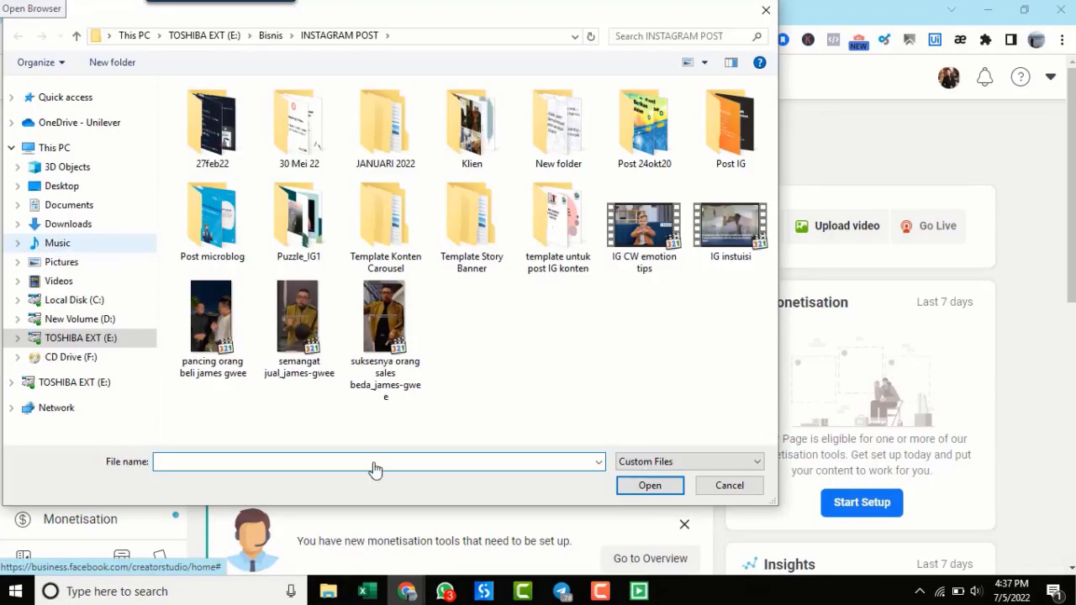
type("E:\\Bisnis\\INSTAGRAM POST\\IG CW emotion tips")
left_click(650, 485)
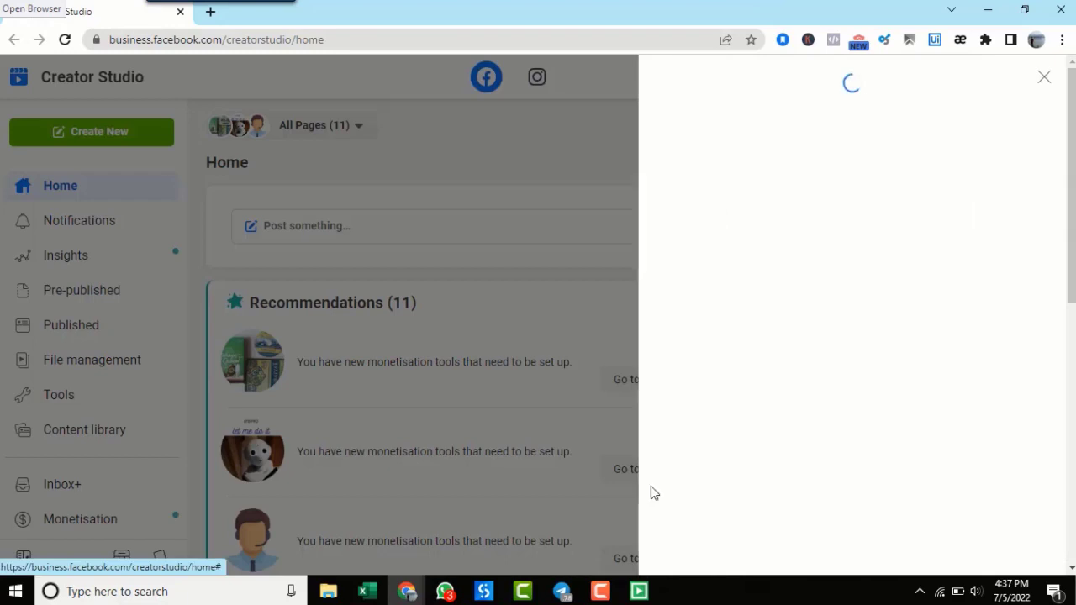
left_click(704, 200)
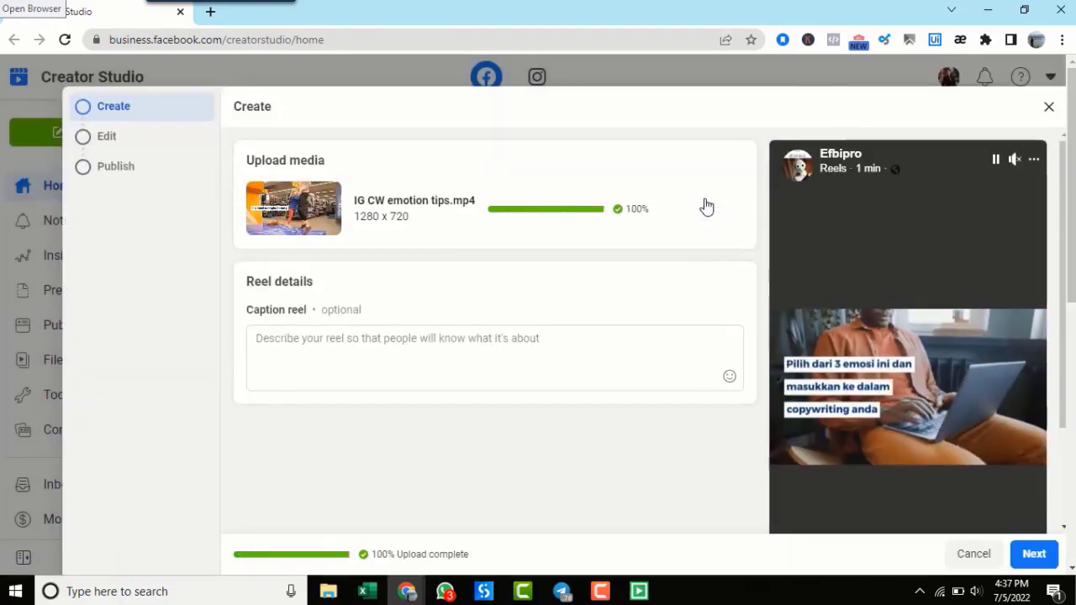
Step: Caption the reel "memasukkan unsur emosi dalam copywriting dengan 3 emosi ini #copywritingtips" and continue through editing to the publishing options
left_click(490, 339)
type("memasukkan unsur emosi dalam copywriting dengan 3 emosi ini #copywritingtips")
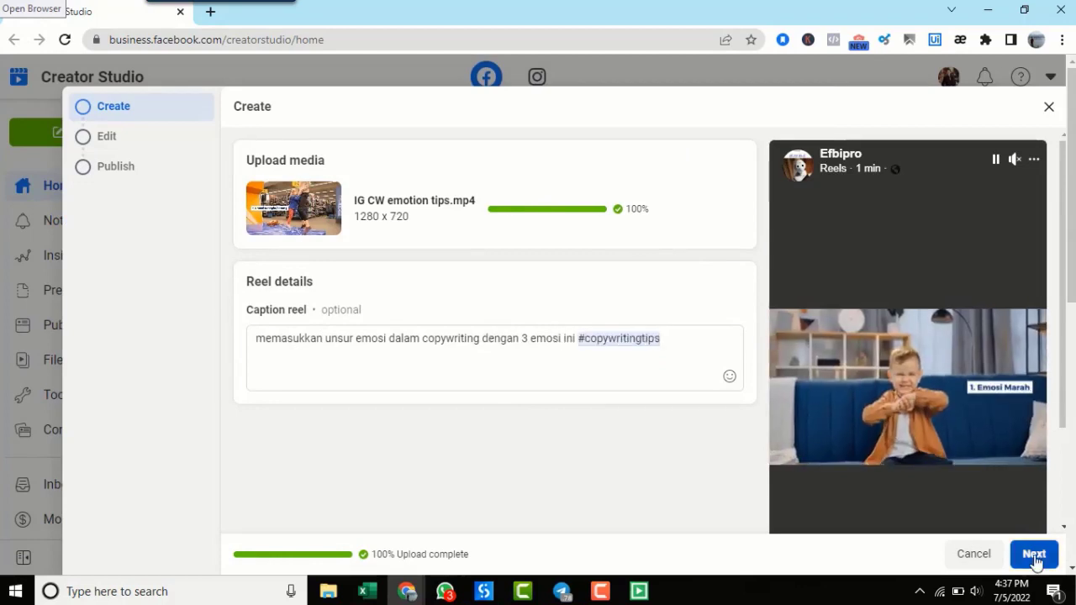
left_click(1034, 555)
left_click(1033, 554)
Step: Schedule the "IG CW emotion tips" reel for 10 July 2022 at 07:10 and submit it
left_click(368, 188)
left_click(382, 252)
type("10/7/2022")
key("Tab")
type("07:10")
left_click(1022, 554)
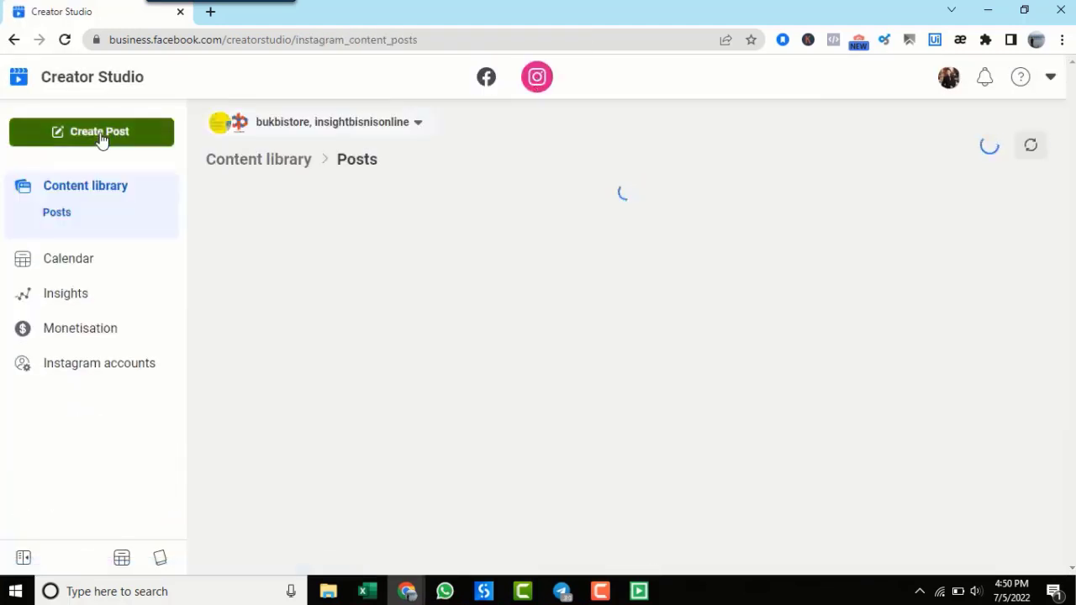
Step: Create an Instagram video post for the insightbisnisonline account and upload E:\Bisnis\INSTAGRAM POST\semangat jual_james-gwee
left_click(101, 131)
left_click(58, 222)
left_click(740, 292)
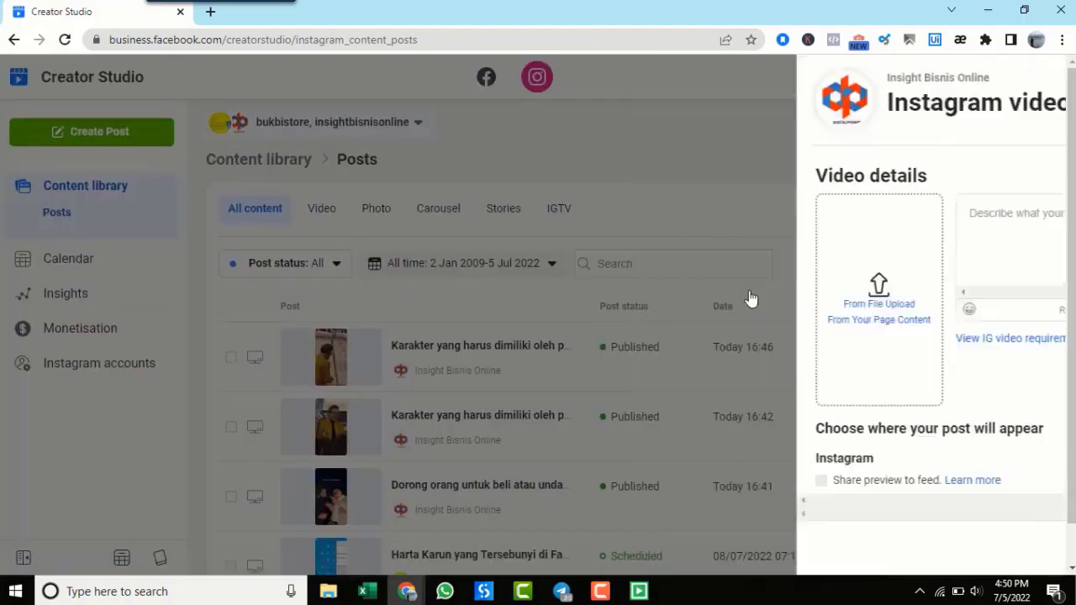
left_click(373, 305)
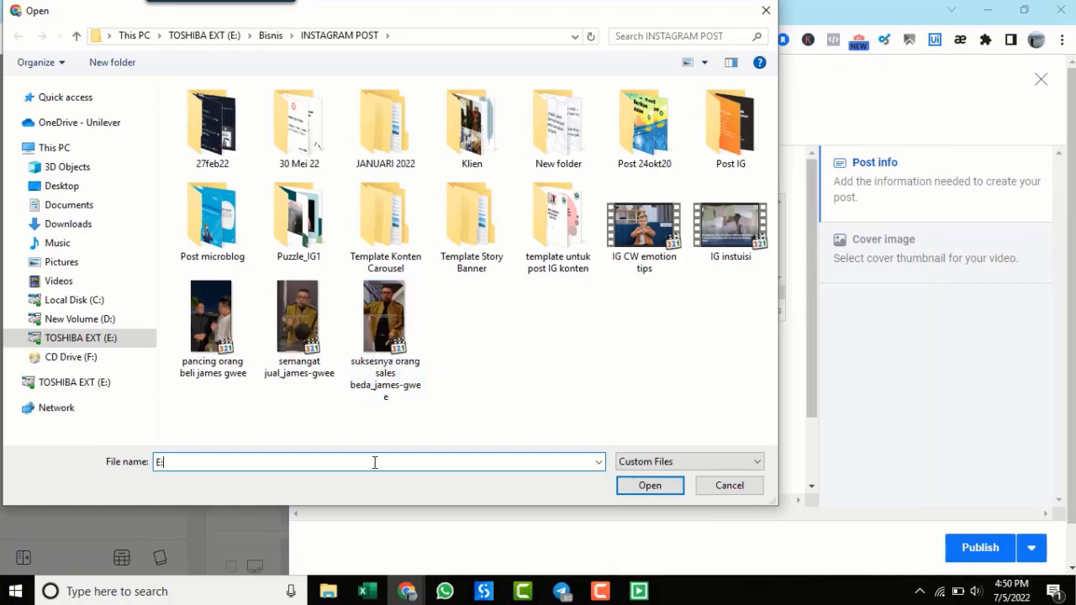
type("\\Bisnis\\INSTAGRAM POST\\semangat jual_james-gwee")
left_click(650, 485)
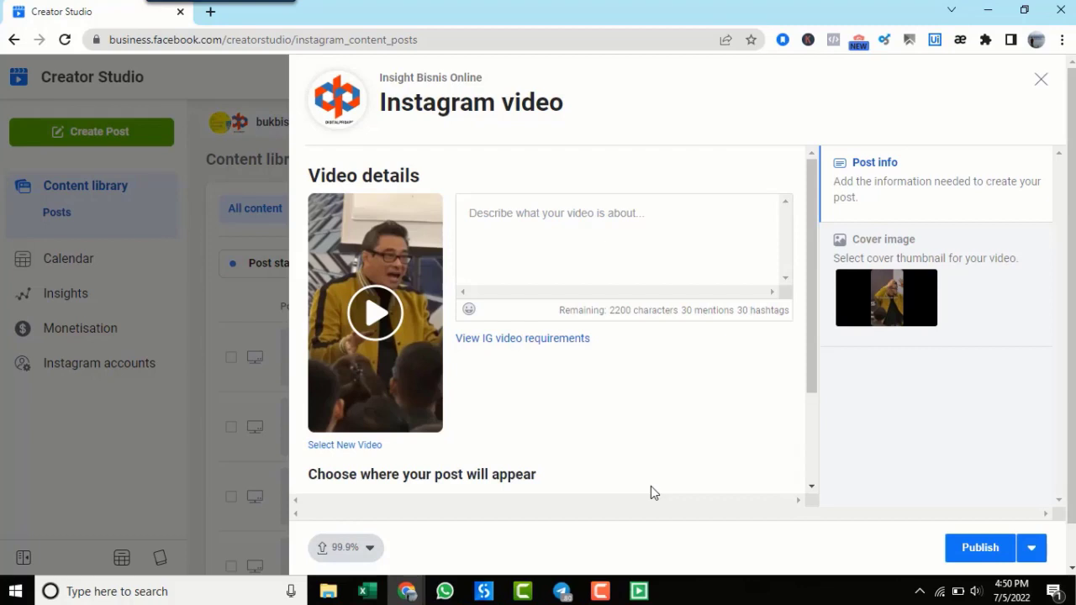
Step: Describe the video as "Karakter yang harus dimiliki oleh para pebisnis" with hashtags #bisnispemuda, #pengusahamudamuslim, #pengusahamuslim, #bisnisonlinemuda, #tipsbisnisonline and #tipsdanmotivasibisnis
left_click(623, 214)
type("Karakter yang harus dimiliki oleh p")
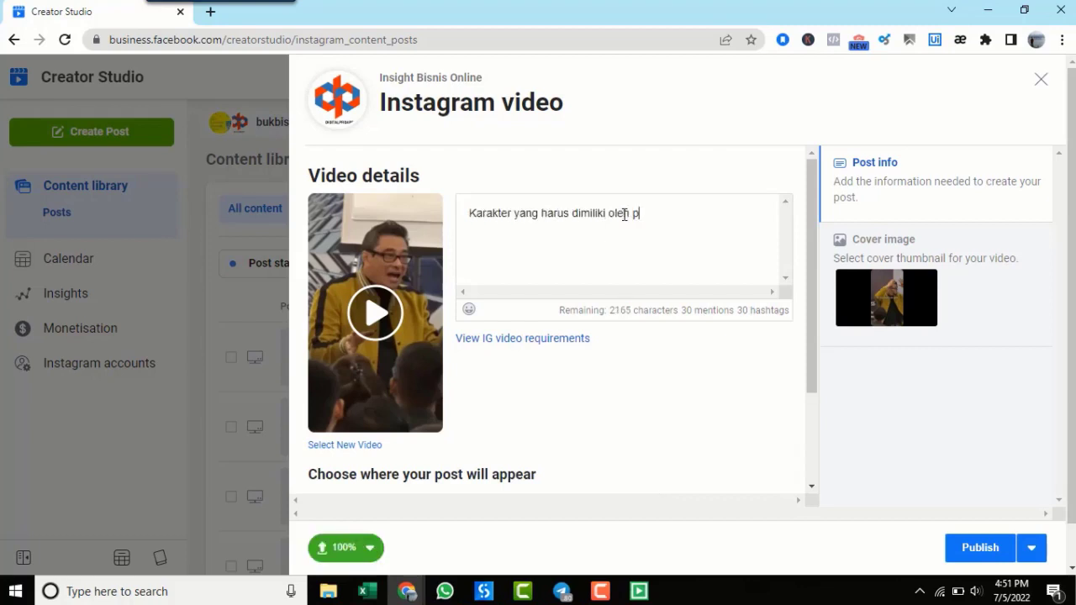
type("ara pebisnis #bisnispemuda #pengusahamudamuslim #pengusahamuslim #bisnisonlinemuda #tipsbisnisonline #tipsdanmotivasibisnis")
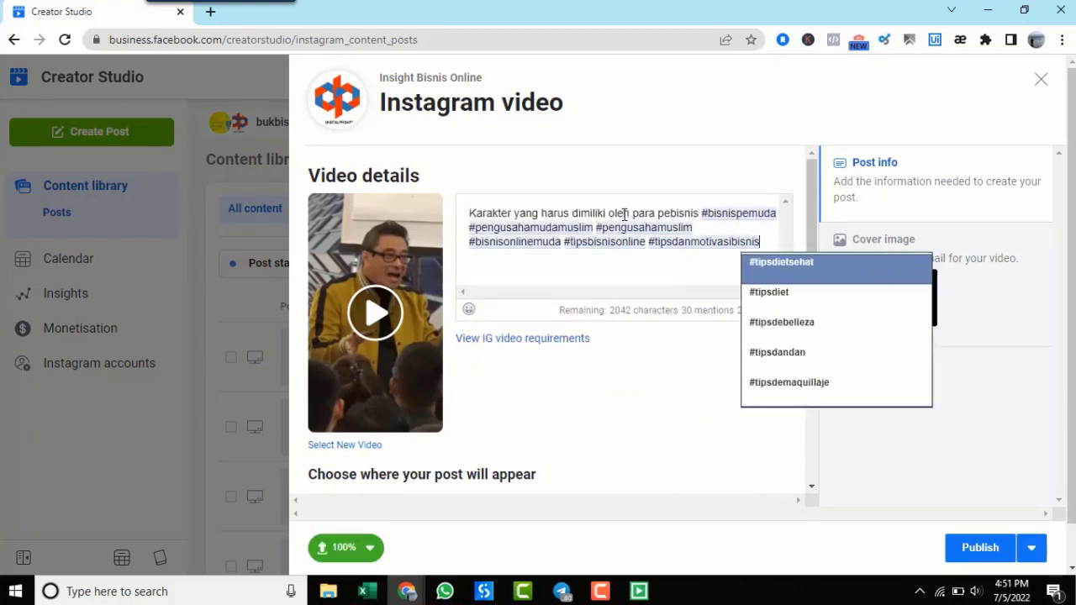
Step: Schedule the "semangat jual" Instagram video for 7/7/2022 at 07:05 and submit it
left_click(1031, 547)
left_click(771, 394)
left_click(912, 446)
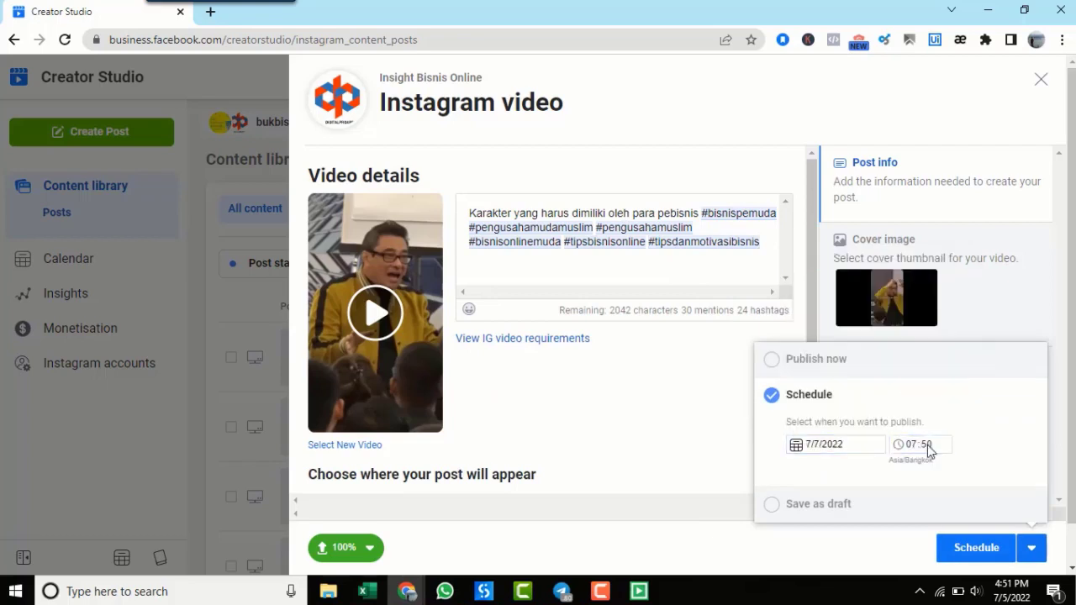
left_click(976, 547)
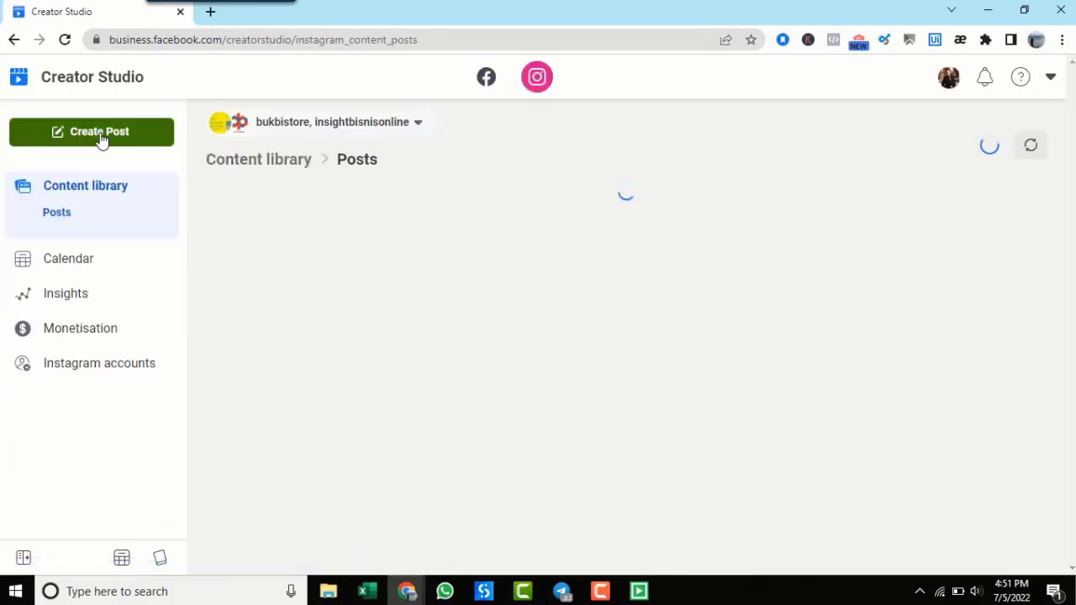
Step: Create another Instagram video post for insightbisnisonline and upload E:\Bisnis\INSTAGRAM POST\suksesnya orang sales beda_james-gwee
left_click(101, 137)
left_click(53, 220)
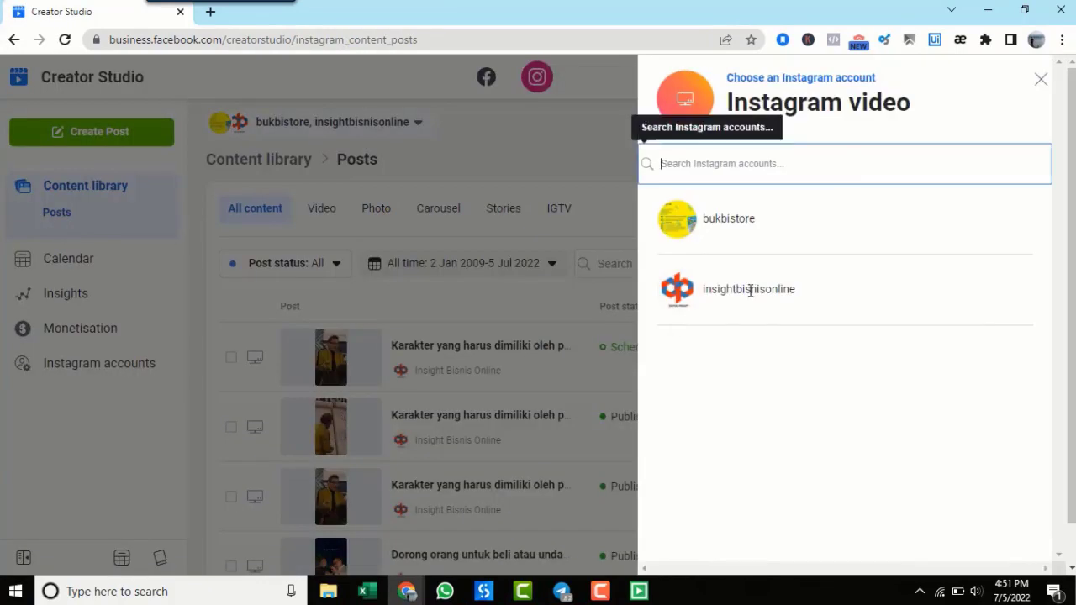
left_click(751, 289)
left_click(372, 312)
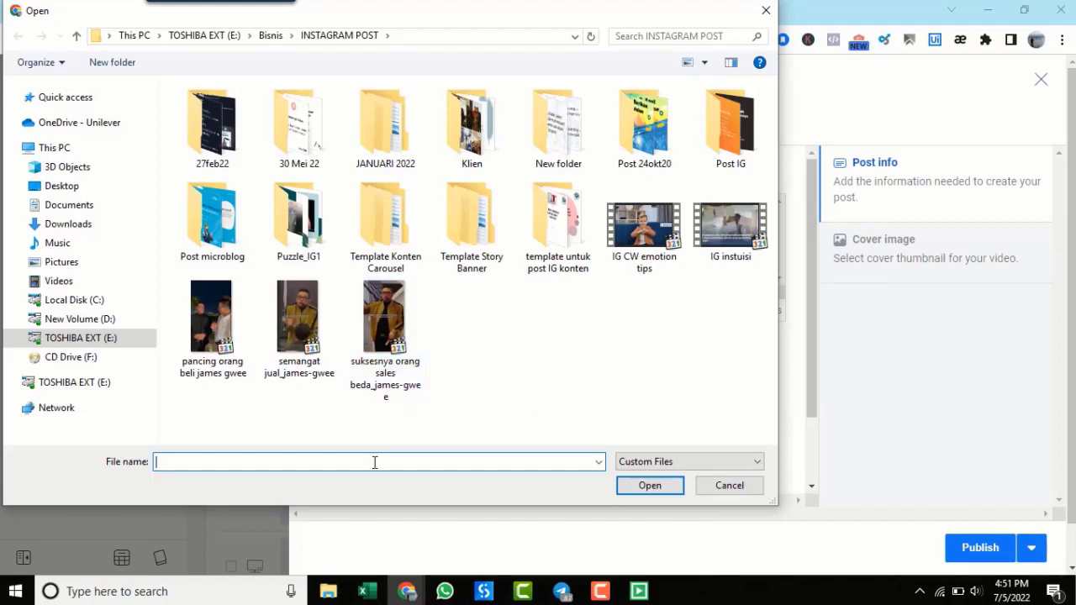
type("E:\\Bisnis\\INSTAGRAM POST\\suksesnya orang sales beda_james-gwee")
left_click(650, 485)
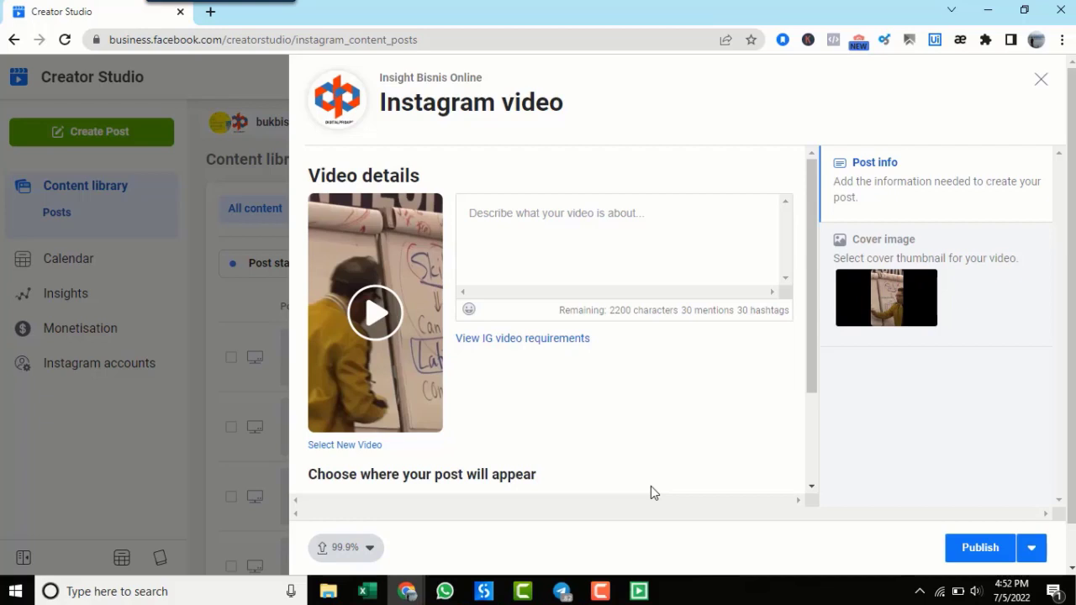
Step: Give this video the description "Karakter yang harus dimiliki oleh para pebisnis" plus the same six hashtags, from #bisnispemuda to #tipsdanmotivasibisnis
left_click(625, 214)
type("Karakter yang harus dimiliki oleh para pebisnis")
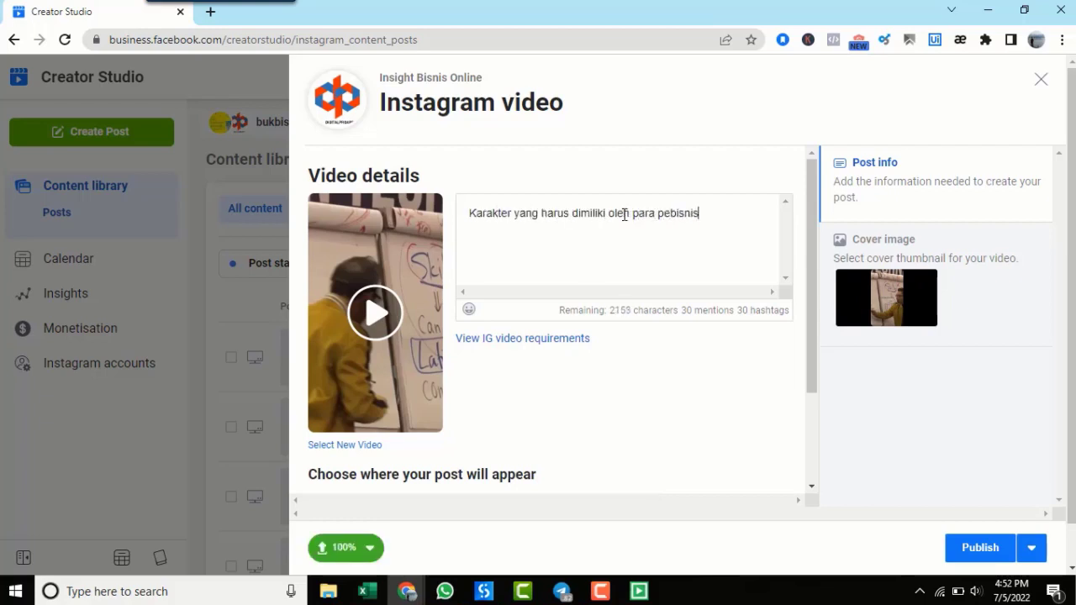
type(" #bisnispemuda #pengusahamudamuslim #pengusahamuslim #bisnisonlinemuda #tipsbisnisonline #tipsdanmotivasibisnis")
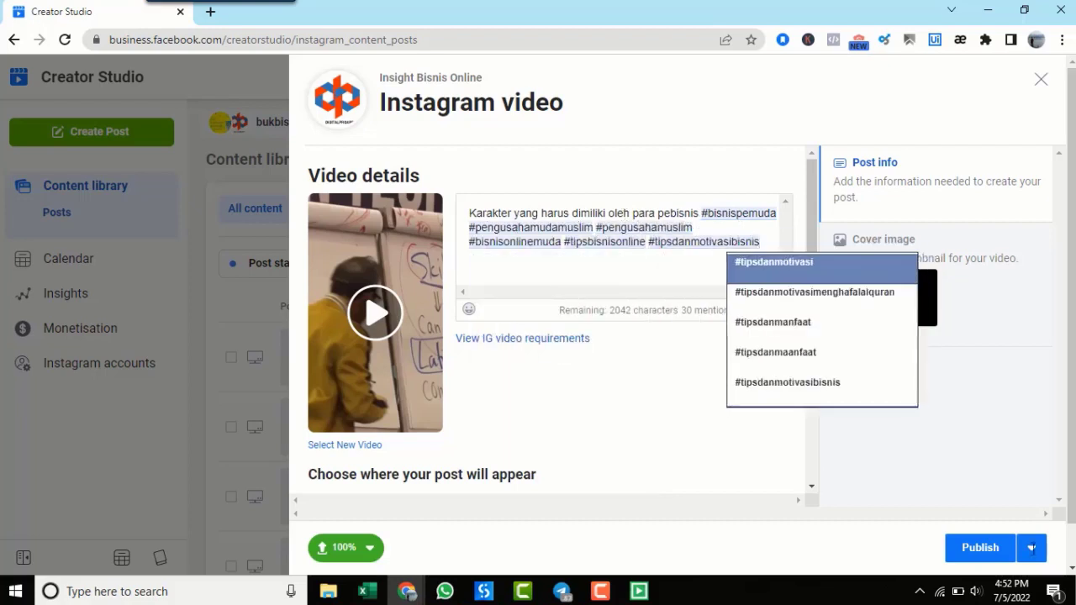
Step: Schedule the "suksesnya orang sales beda" Instagram video for 8/7/2022 at 07:05 and submit it
left_click(1032, 547)
left_click(798, 394)
left_click(832, 443)
left_click(912, 445)
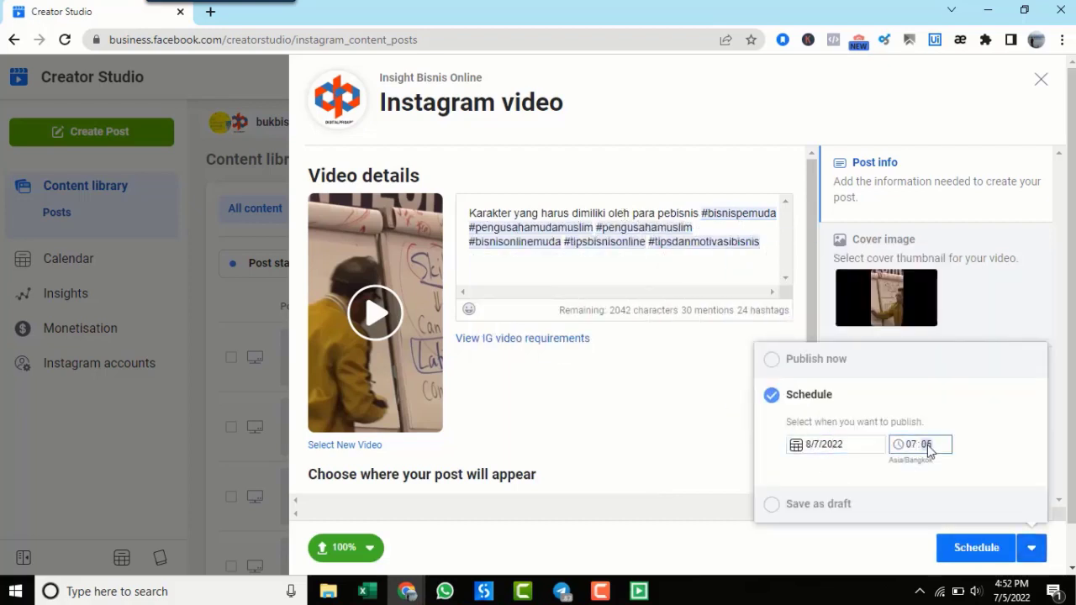
left_click(979, 553)
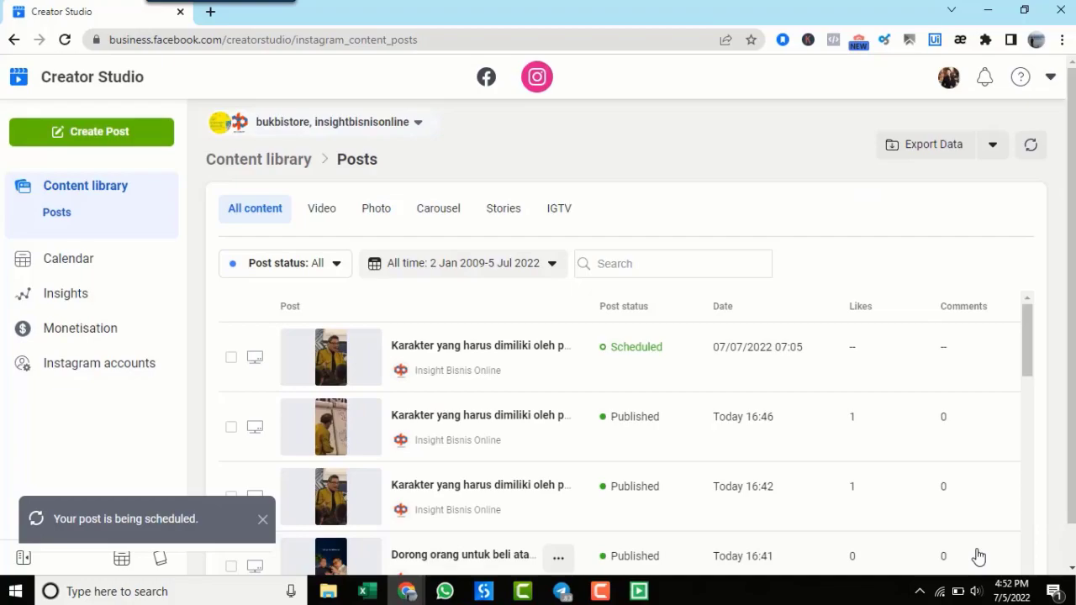